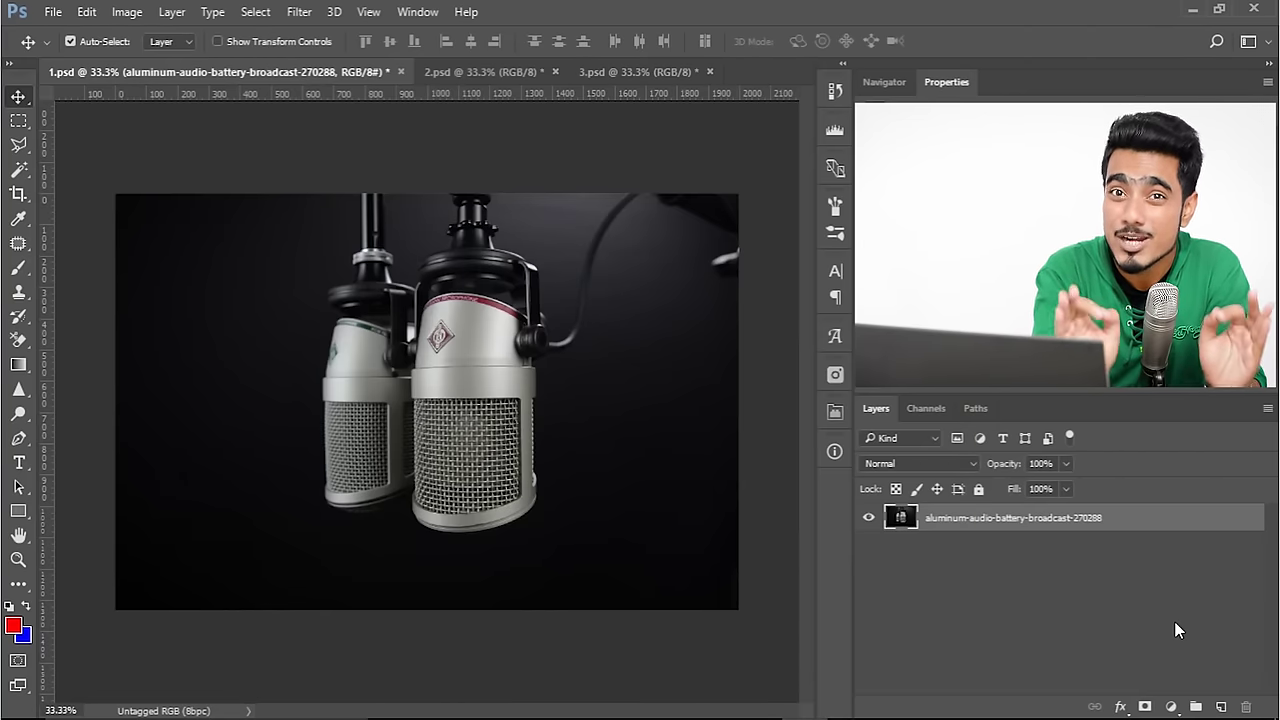
# Search the Pexels stock panel for 'landscape' photos, then collapse the panel
pyautogui.click(836, 376)
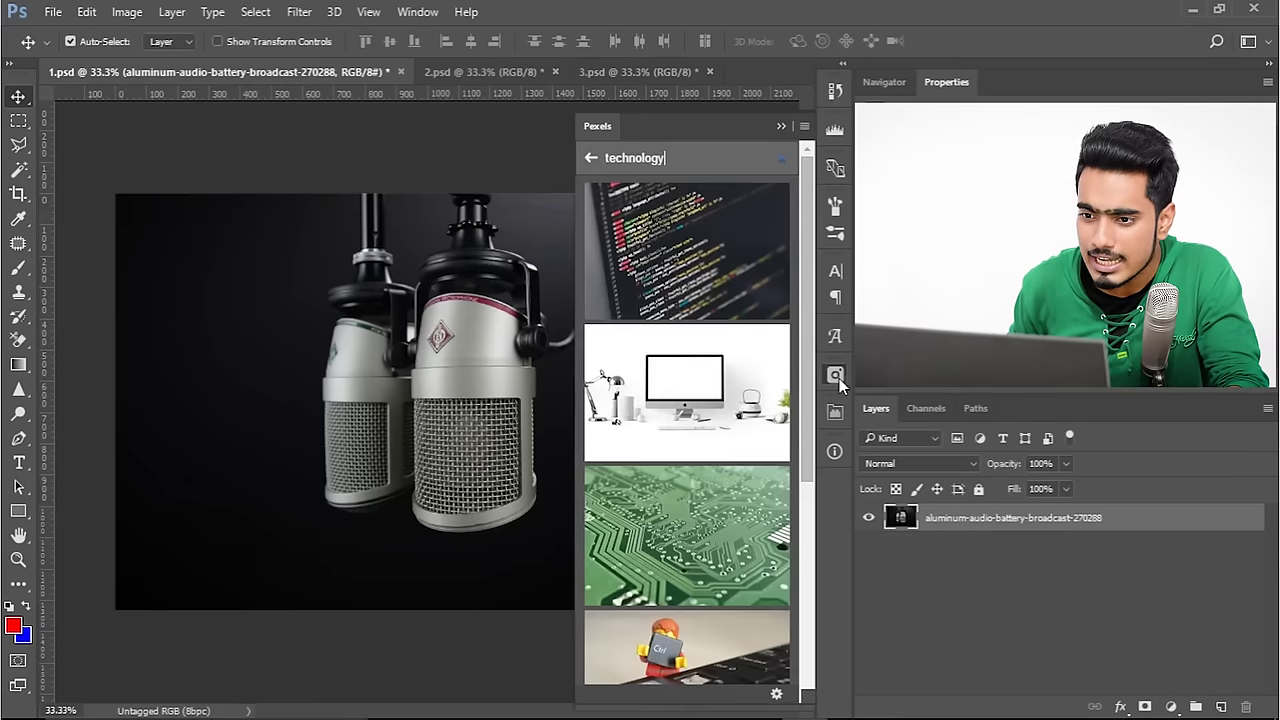
pyautogui.moveTo(682, 158); pyautogui.dragTo(585, 166)
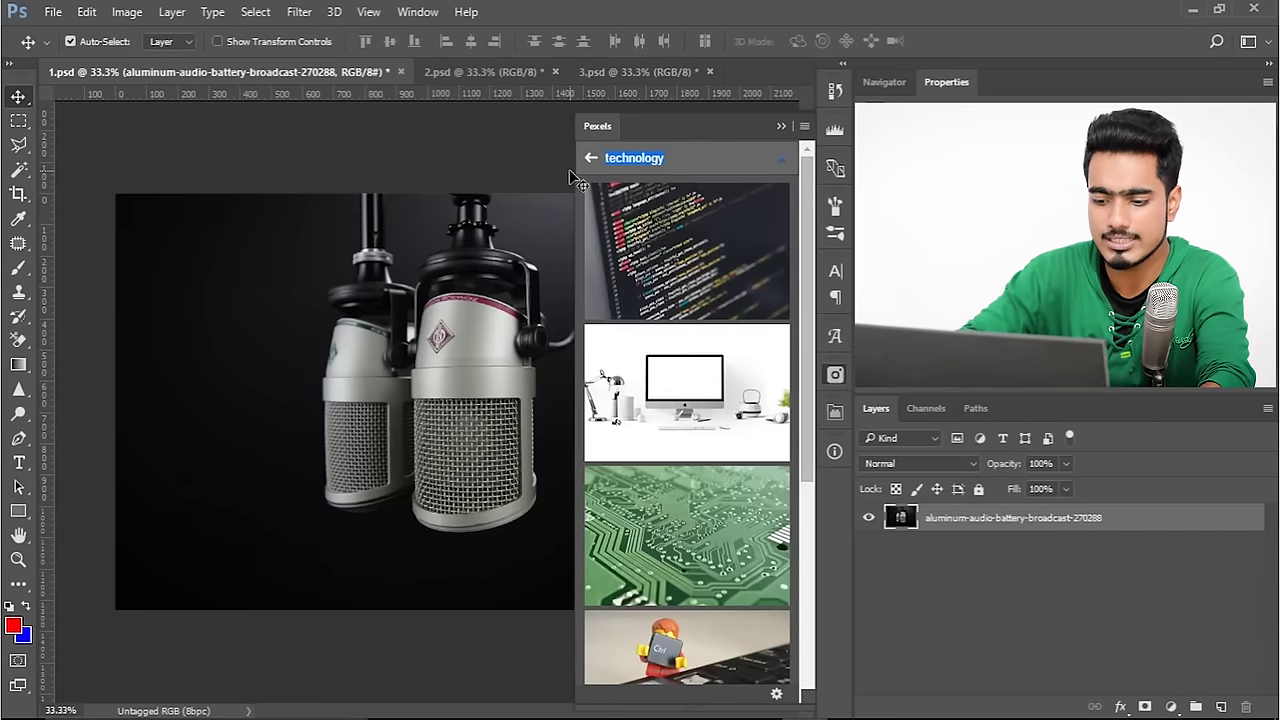
pyautogui.write('landscape')
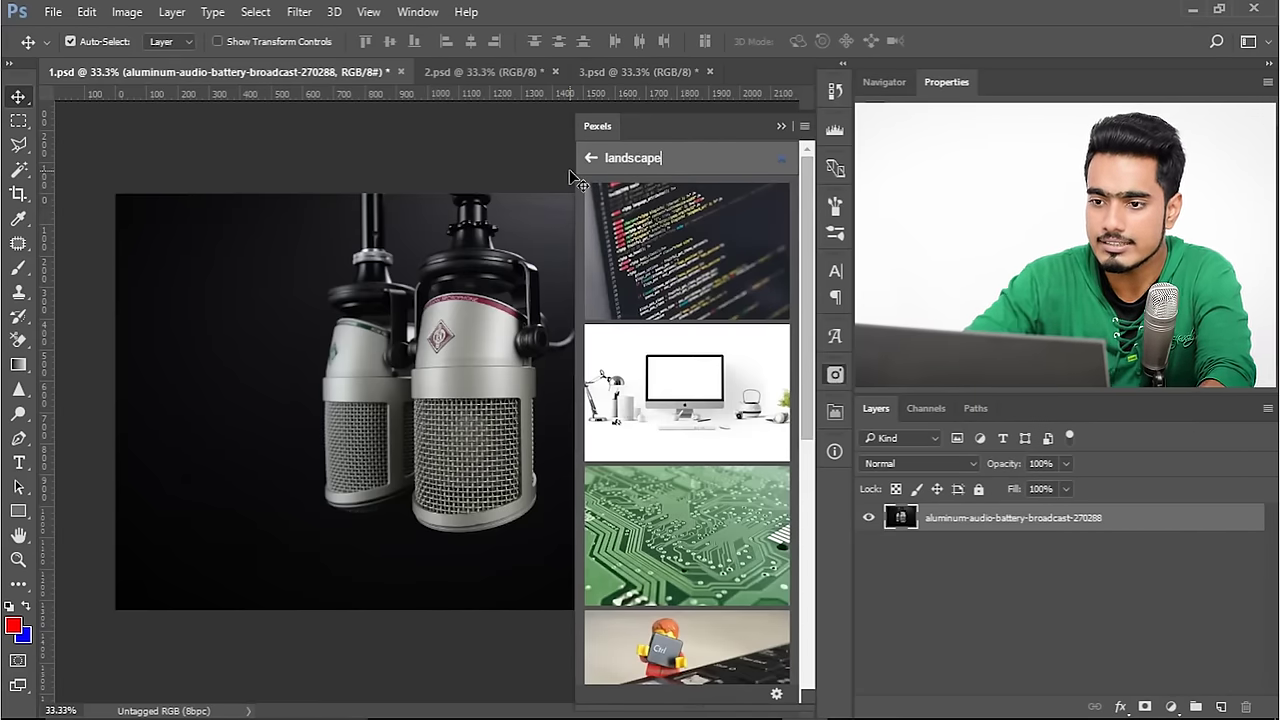
pyautogui.press('Return')
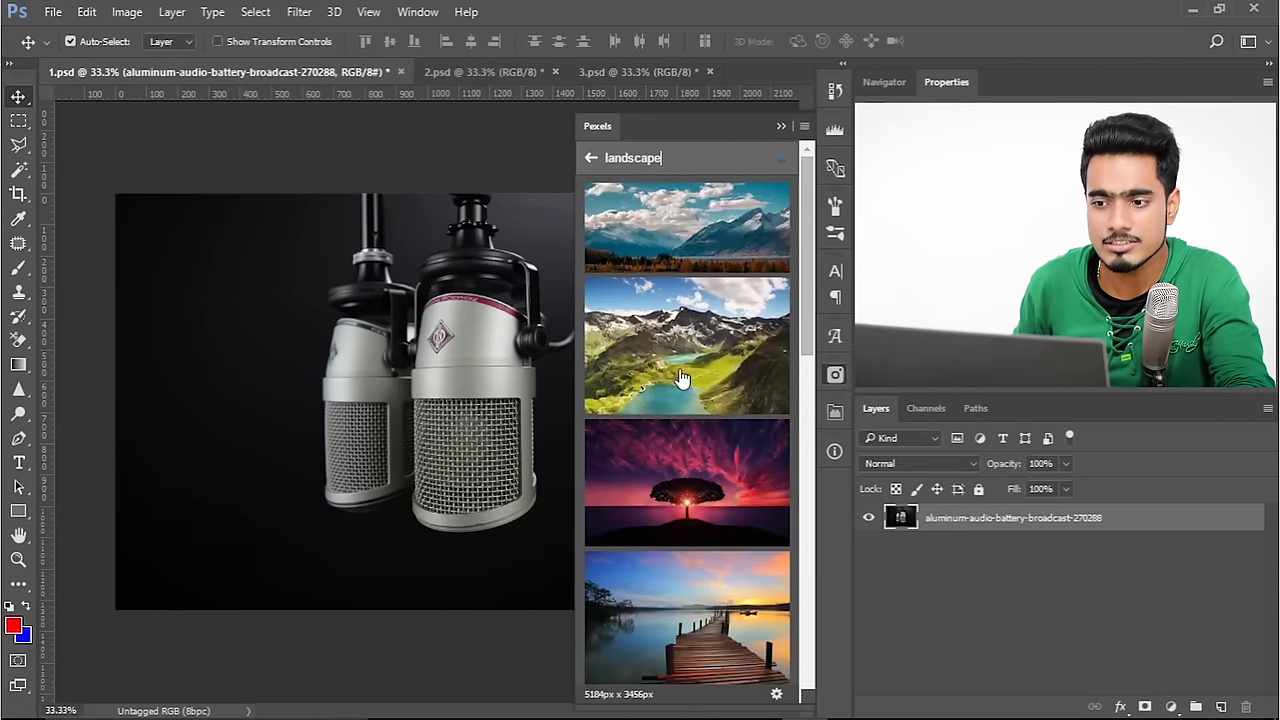
pyautogui.moveTo(680, 368)
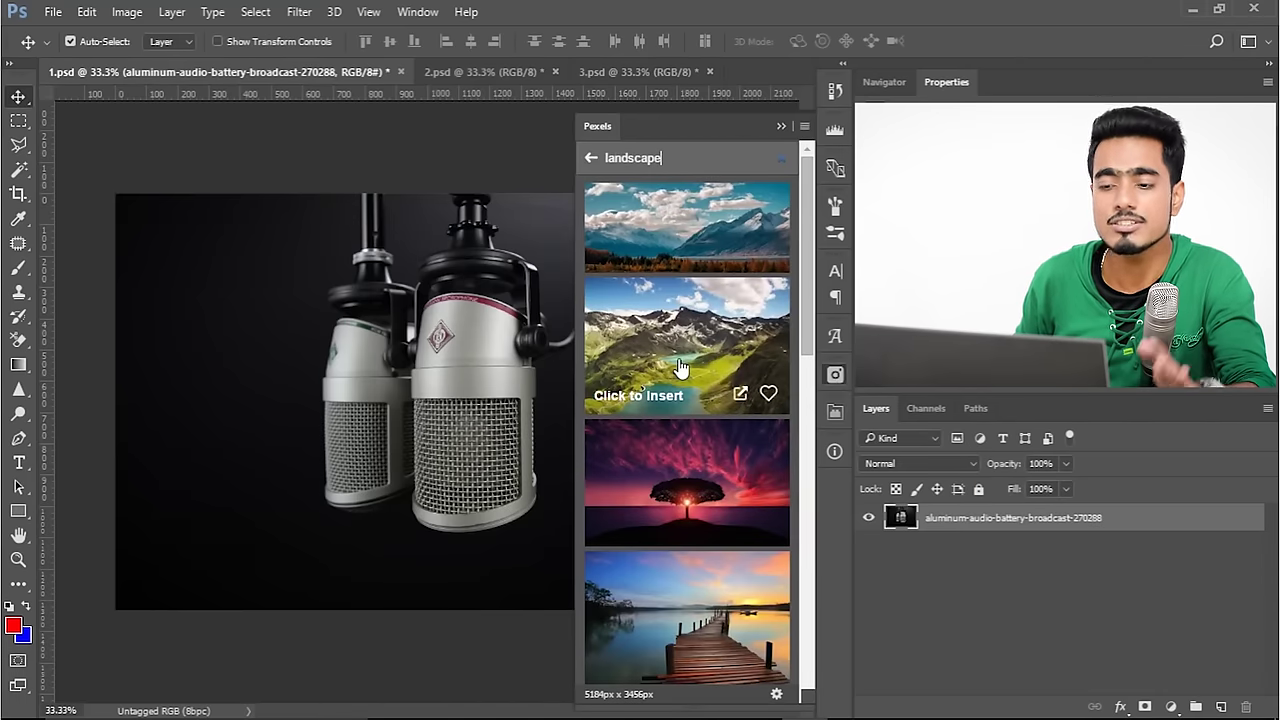
pyautogui.click(781, 127)
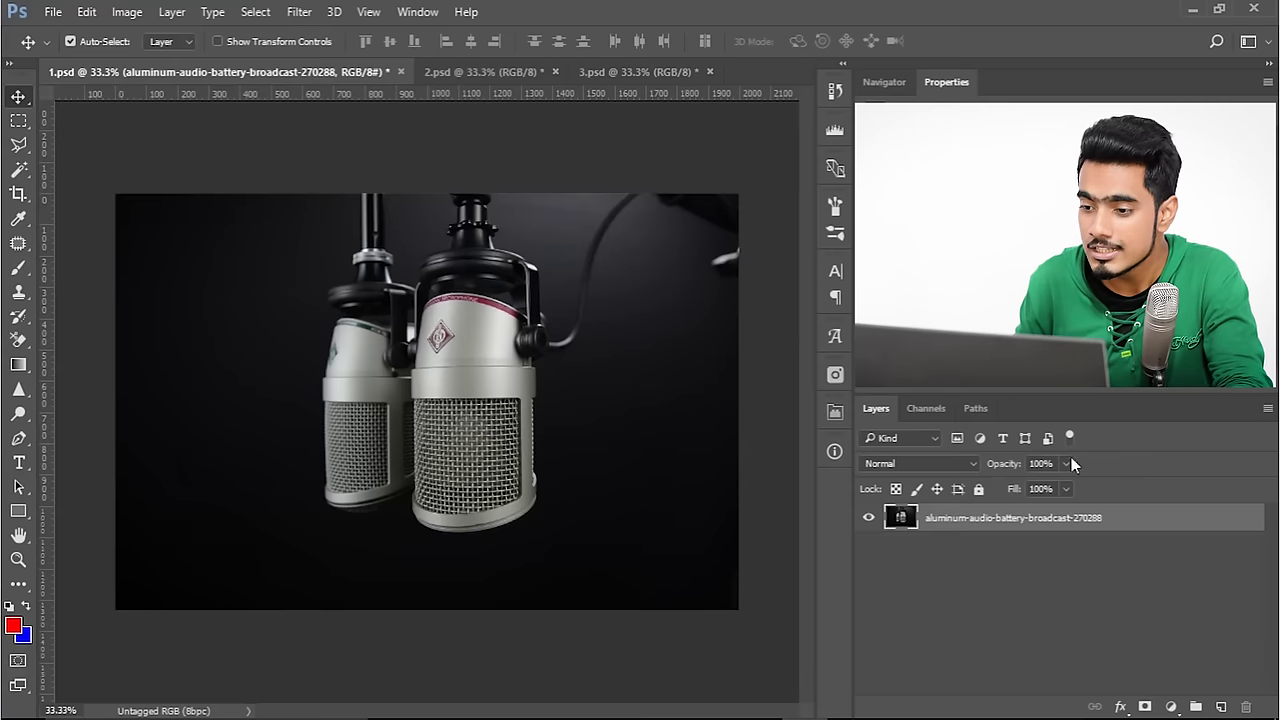
# Duplicate the microphone photo layer and zoom to 200% on the Neumann badge
pyautogui.moveTo(1094, 520); pyautogui.dragTo(1219, 709)
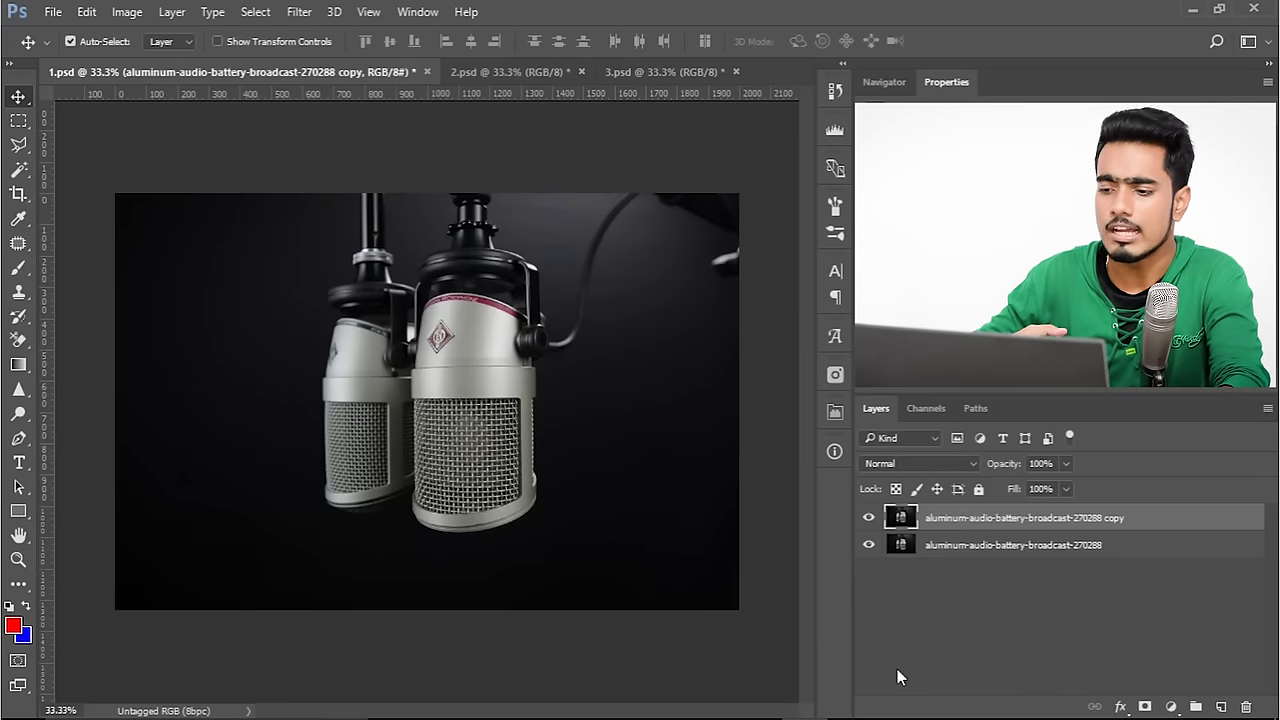
pyautogui.hotkey('ctrl', 'z')
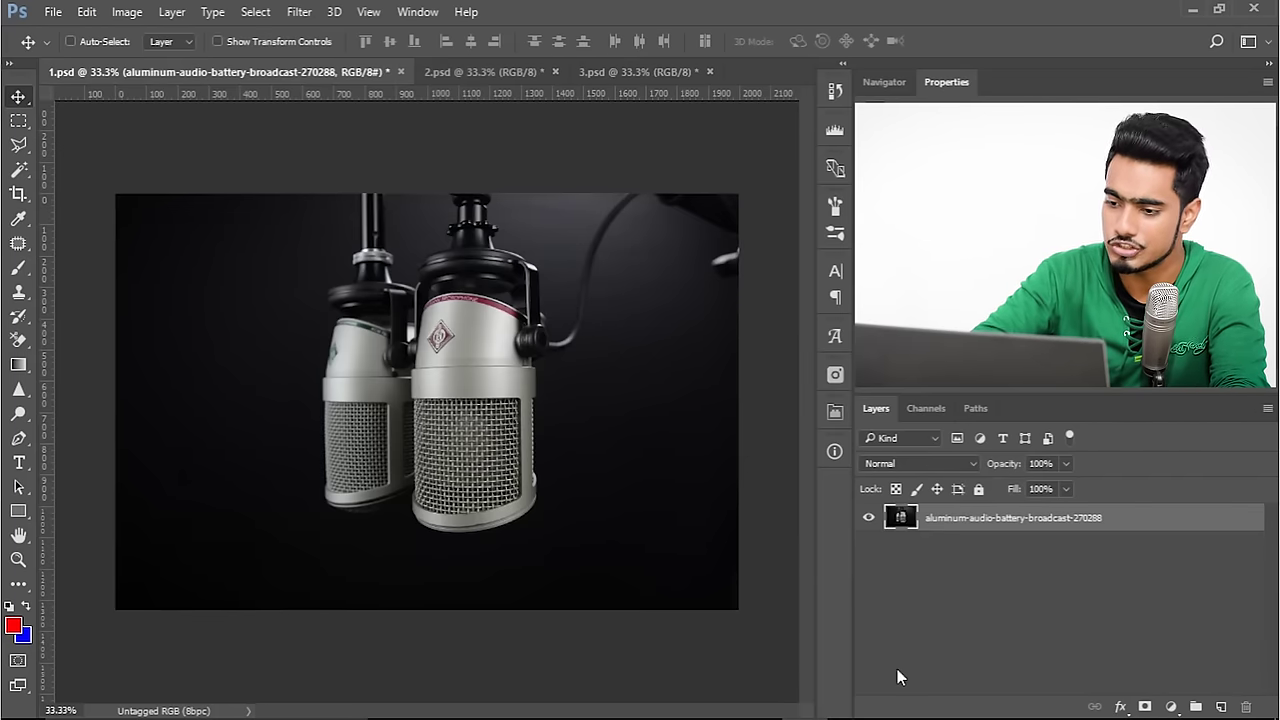
pyautogui.hotkey('ctrl', 'z')
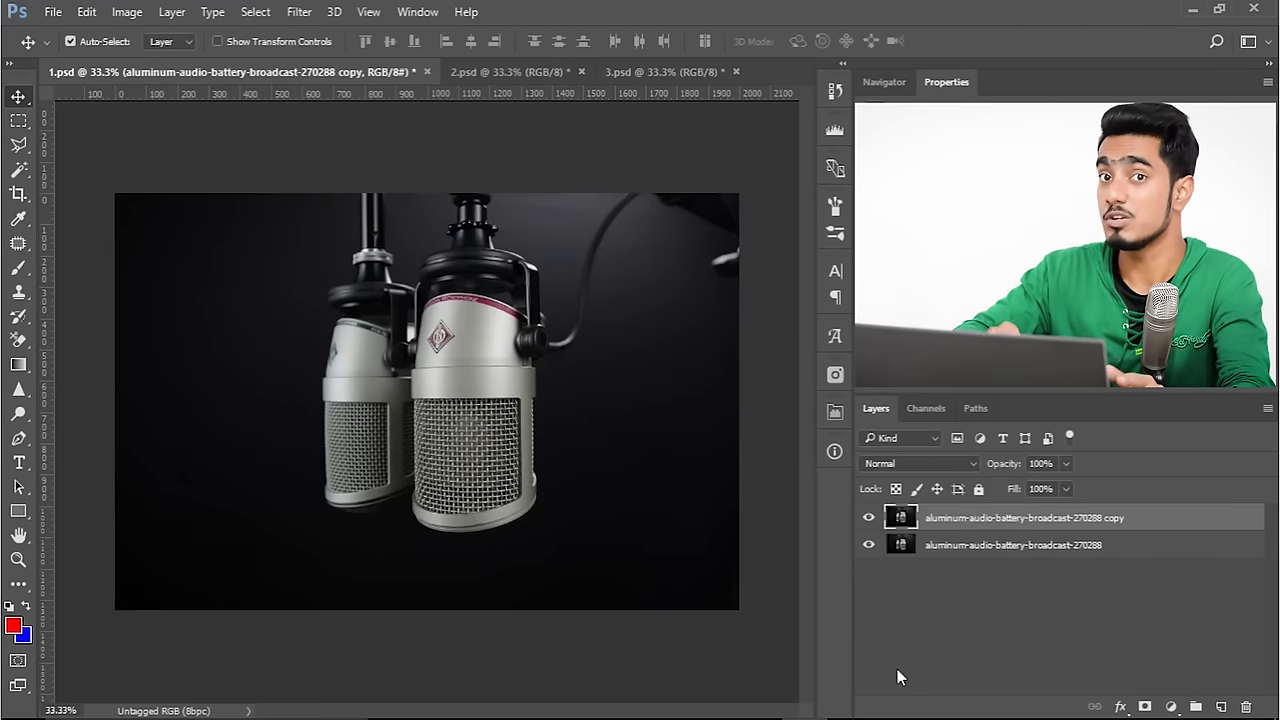
pyautogui.hotkey('ctrl', '+')
pyautogui.hotkey('ctrl', '+')
pyautogui.hotkey('ctrl', '+')
pyautogui.hotkey('ctrl', '+')
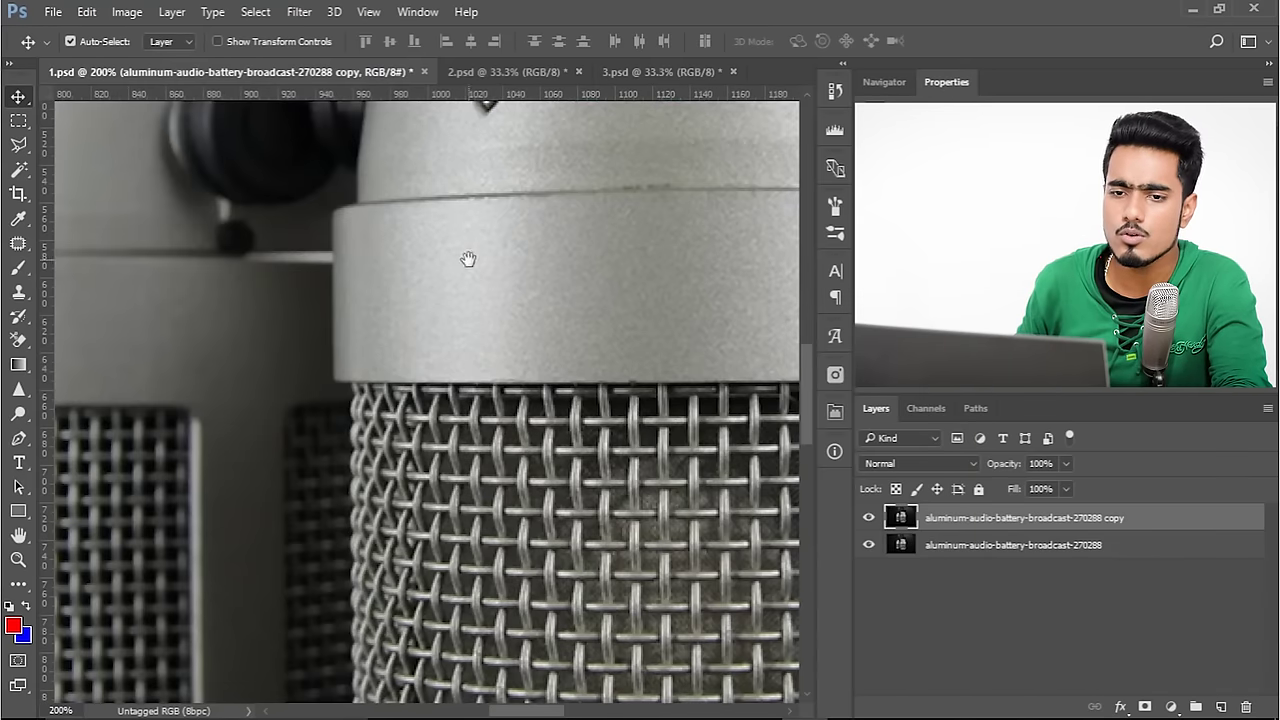
pyautogui.moveTo(466, 260); pyautogui.dragTo(391, 557)
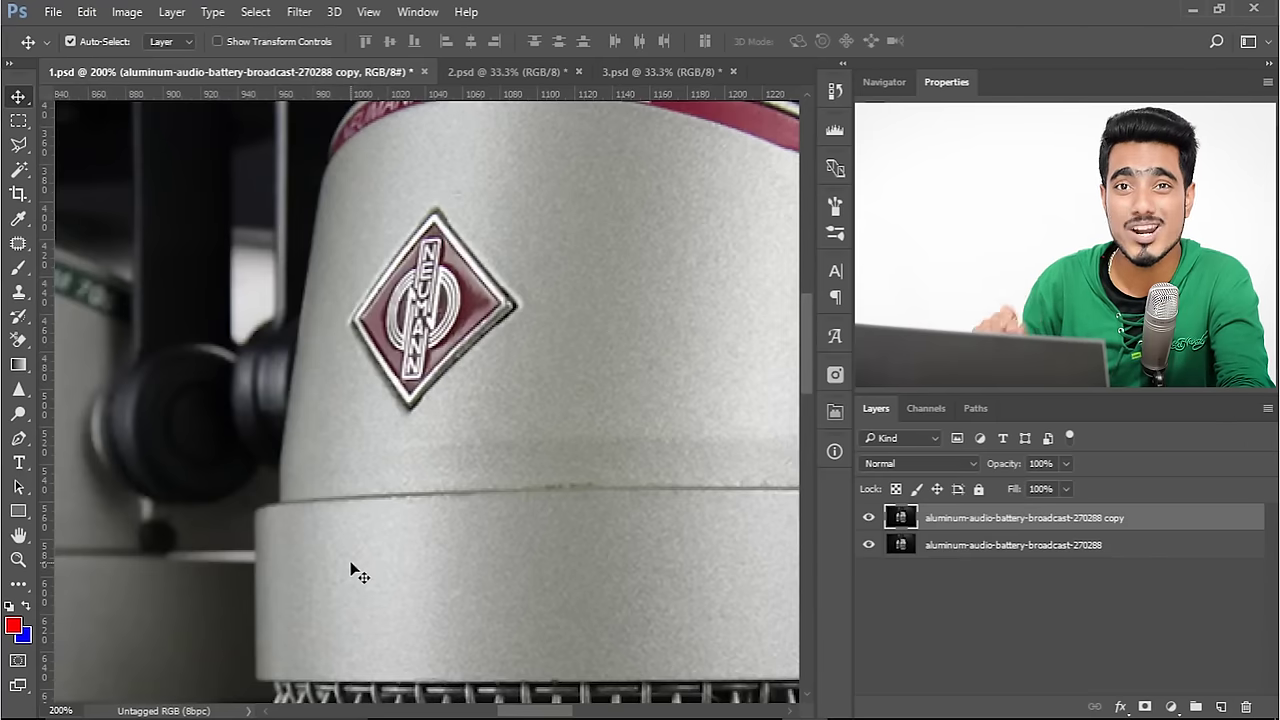
# Select the Patch Tool from the healing tools group
pyautogui.click(15, 245)
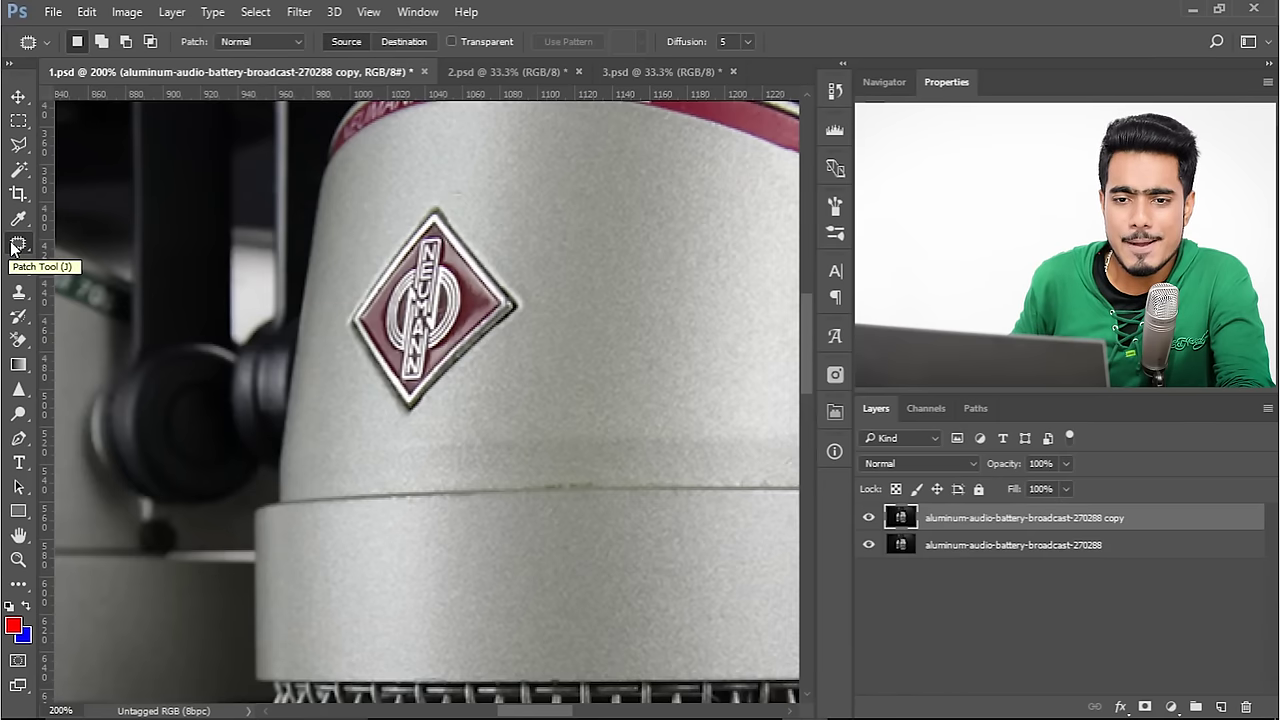
pyautogui.rightClick(15, 245)
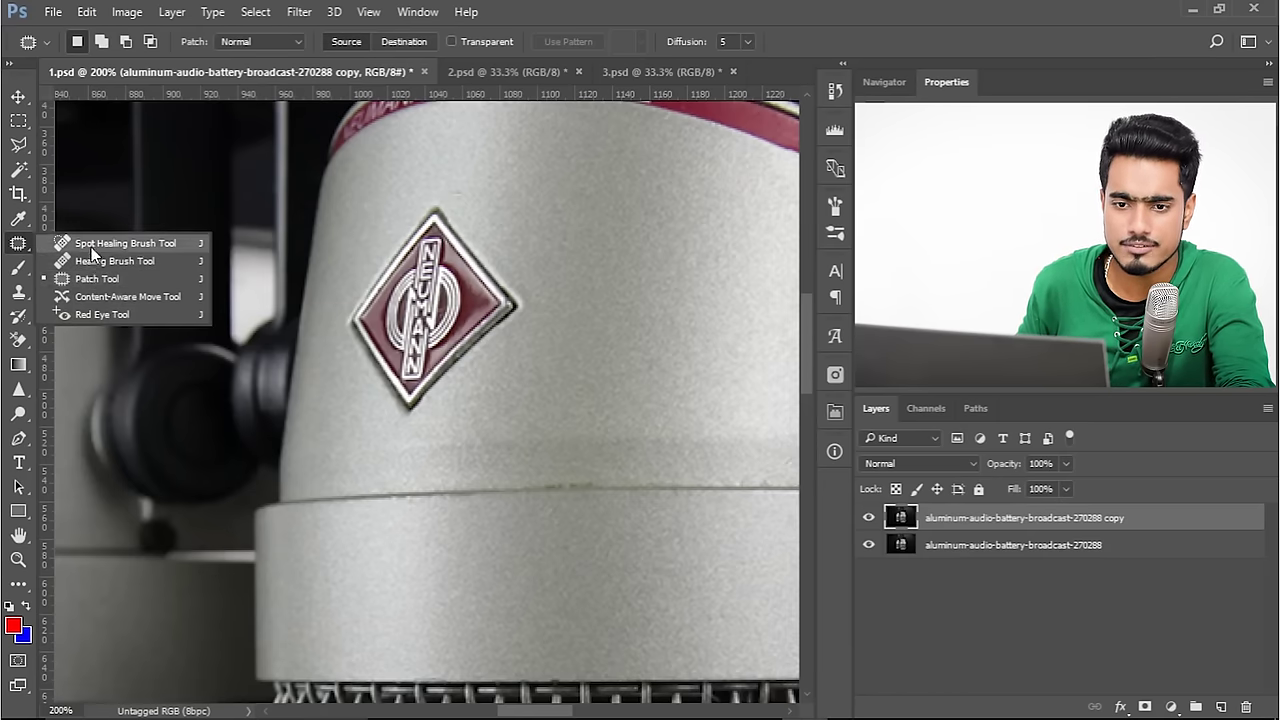
pyautogui.click(95, 243)
pyautogui.rightClick(18, 245)
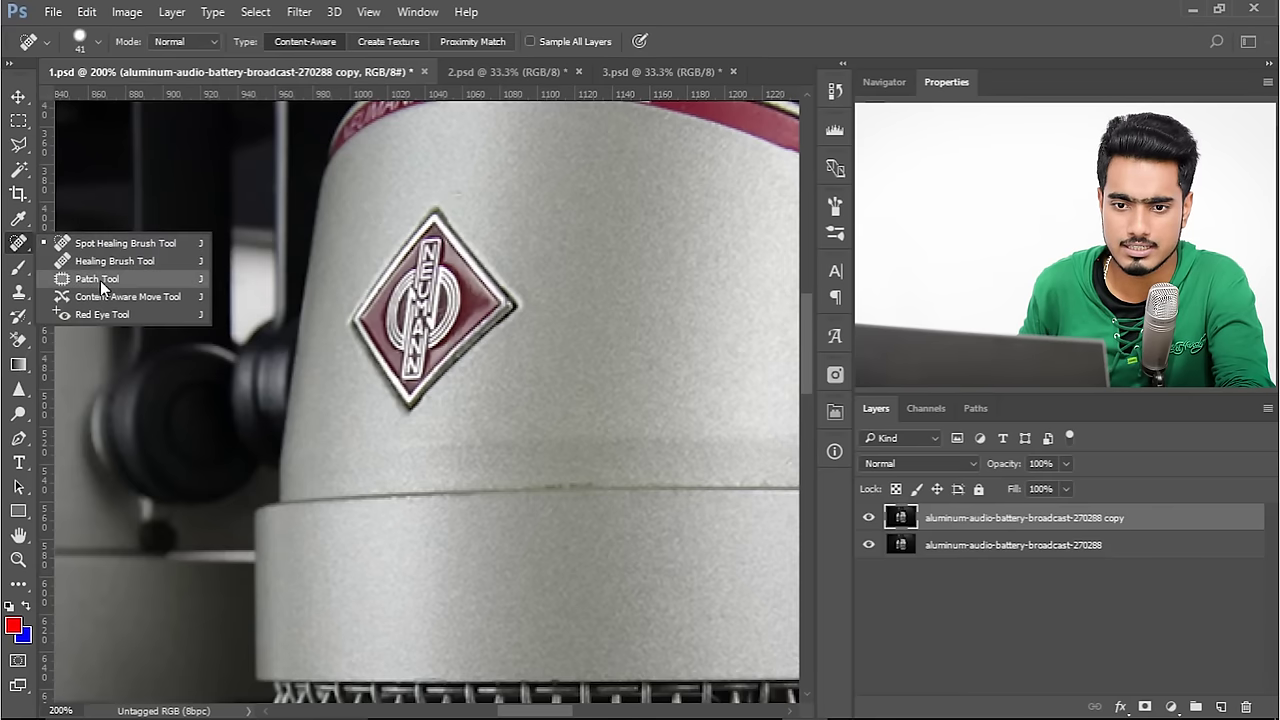
pyautogui.click(100, 280)
pyautogui.rightClick(18, 245)
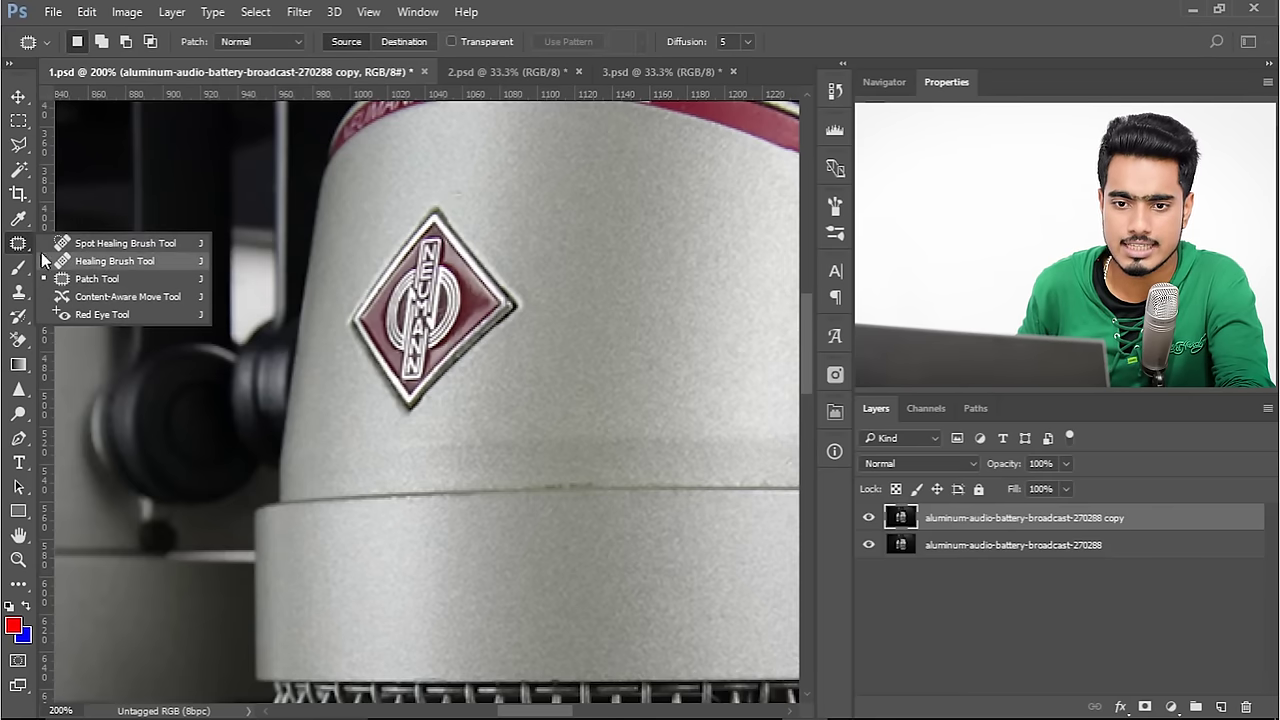
pyautogui.click(18, 245)
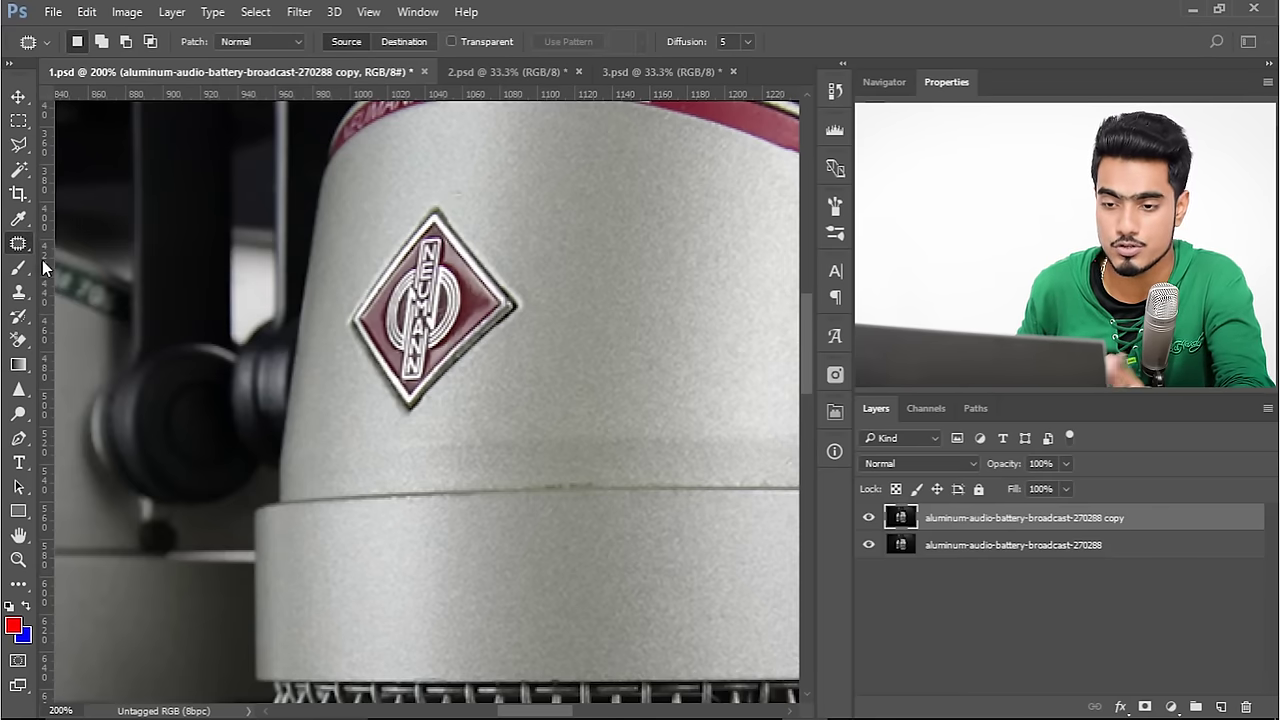
# Outline the Neumann badge with the Patch Tool and drag it onto plain metal
pyautogui.moveTo(426, 184)
pyautogui.mouseDown()
pyautogui.moveTo(343, 267)
pyautogui.moveTo(326, 355)
pyautogui.moveTo(356, 453)
pyautogui.moveTo(393, 460)
pyautogui.moveTo(519, 418)
pyautogui.moveTo(552, 351)
pyautogui.moveTo(554, 286)
pyautogui.moveTo(536, 236)
pyautogui.moveTo(472, 185)
pyautogui.mouseUp()
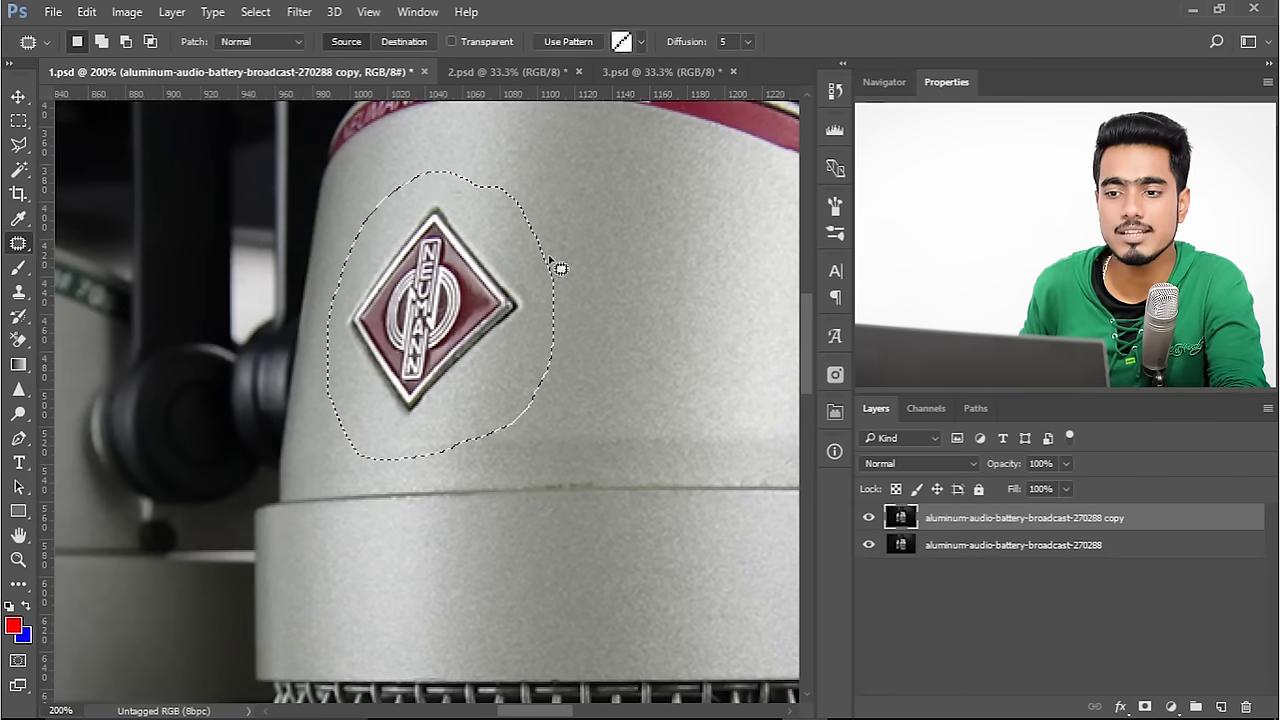
pyautogui.moveTo(691, 340); pyautogui.dragTo(549, 391)
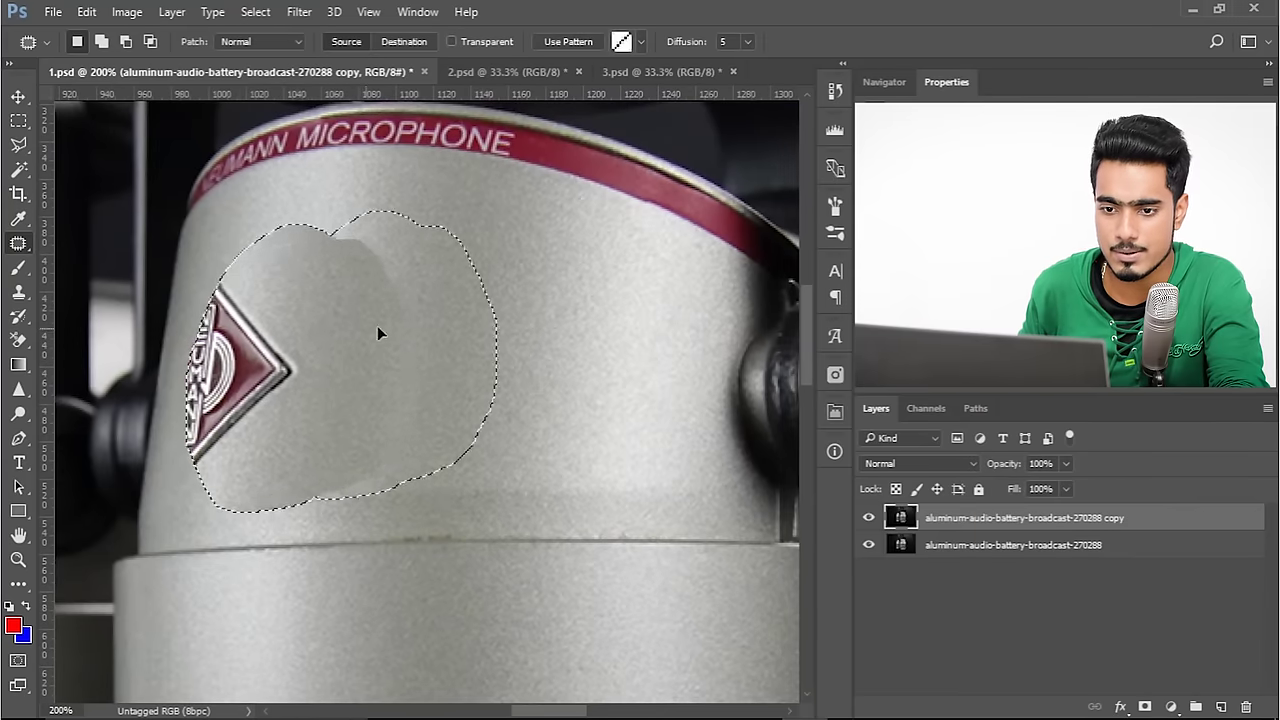
pyautogui.moveTo(377, 325); pyautogui.dragTo(556, 316)
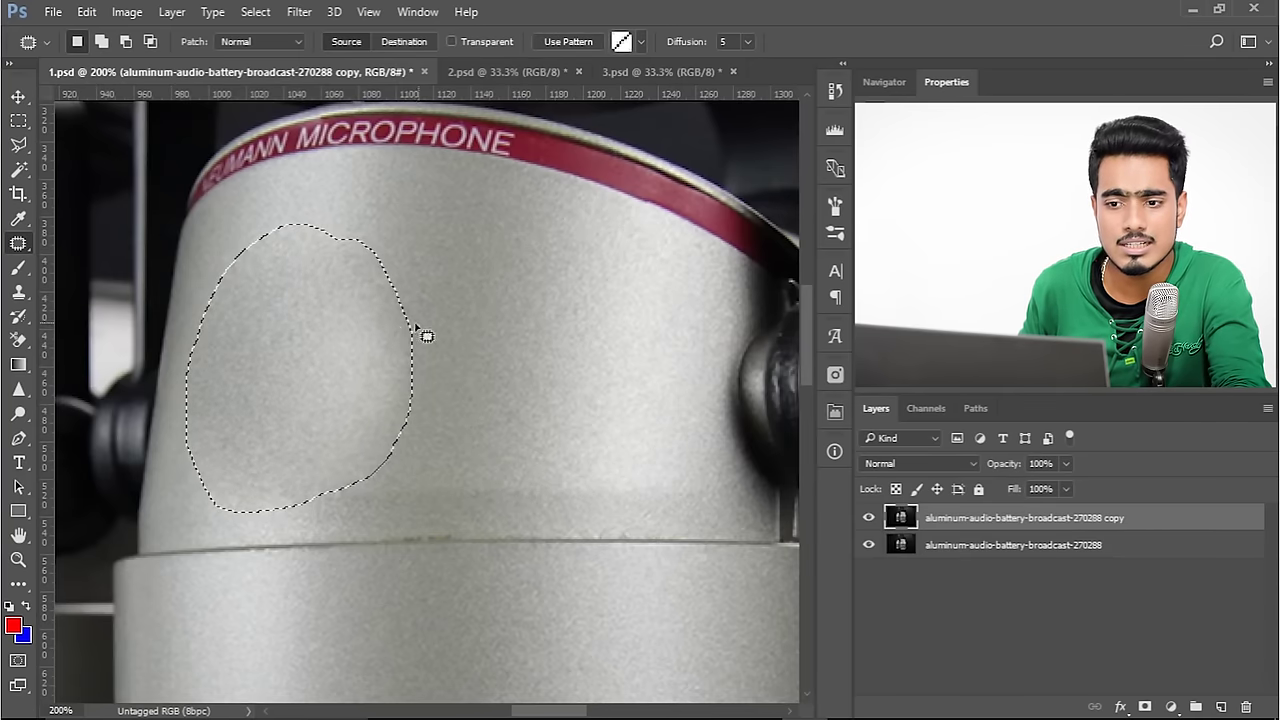
pyautogui.moveTo(309, 400); pyautogui.dragTo(400, 343)
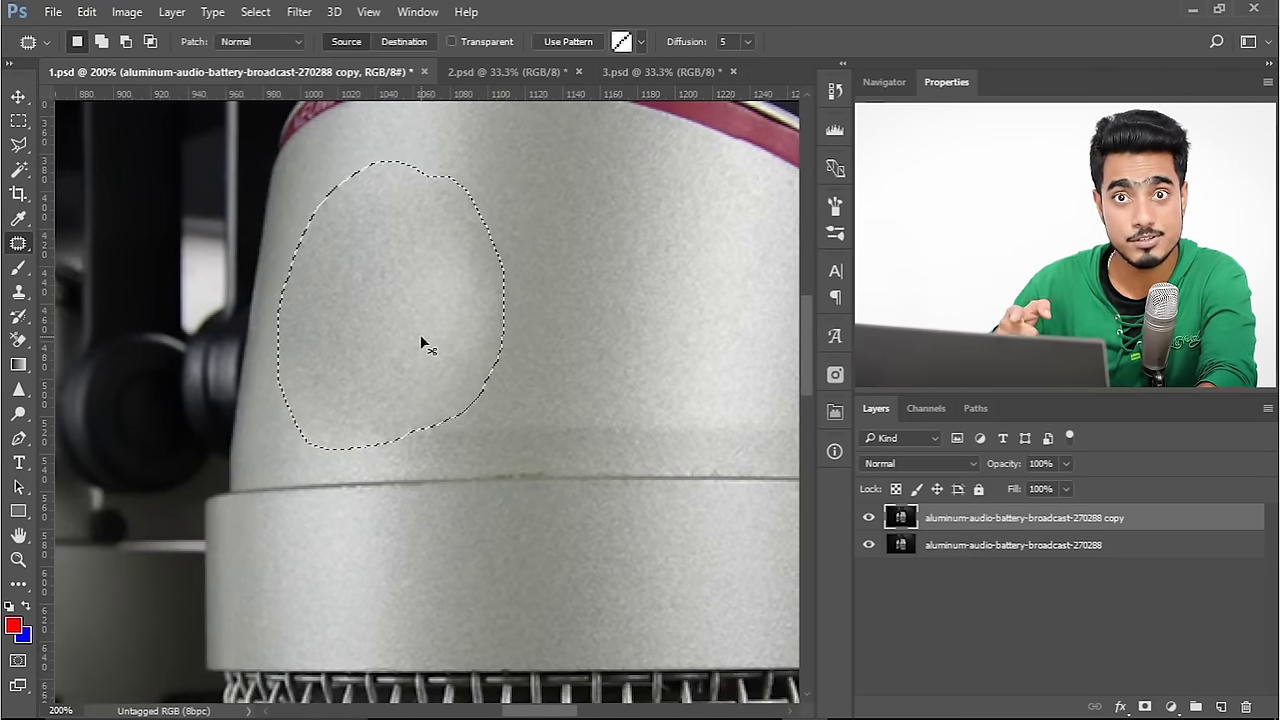
# Deselect, review the result zoomed out, then undo the patch to restore the badge
pyautogui.hotkey('ctrl', 'd')
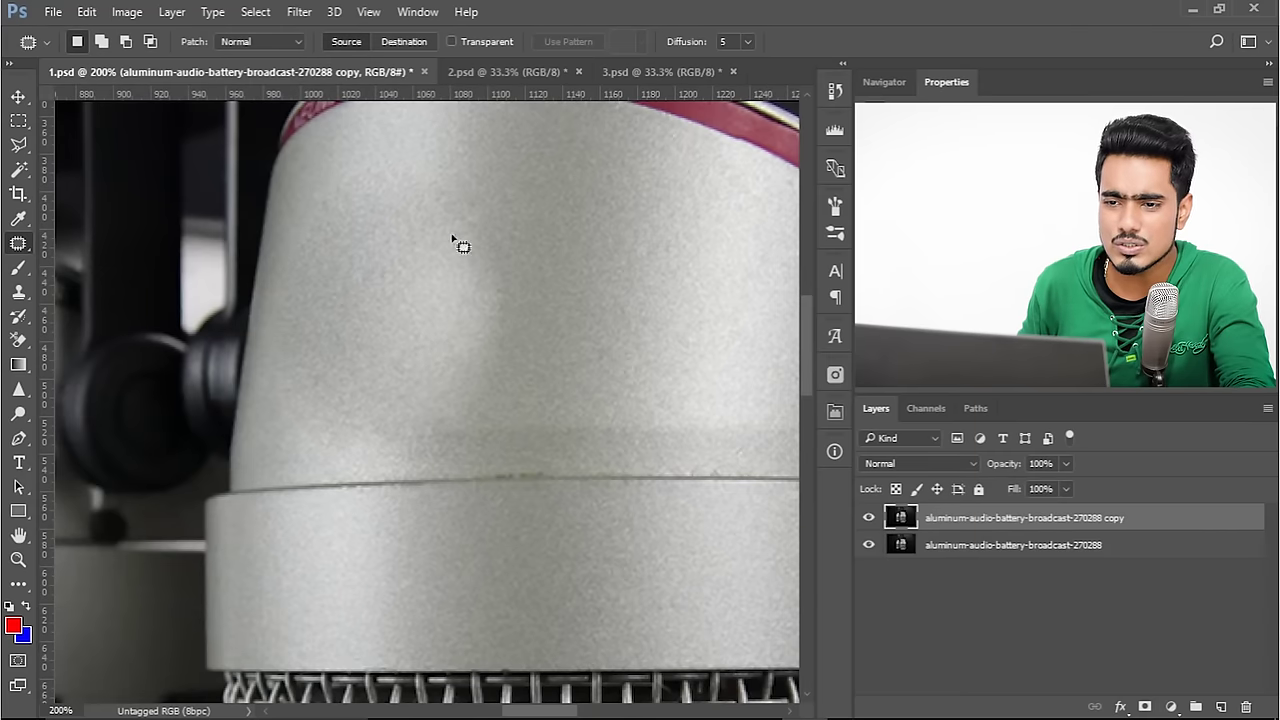
pyautogui.hotkey('ctrl', '-')
pyautogui.hotkey('ctrl', '-')
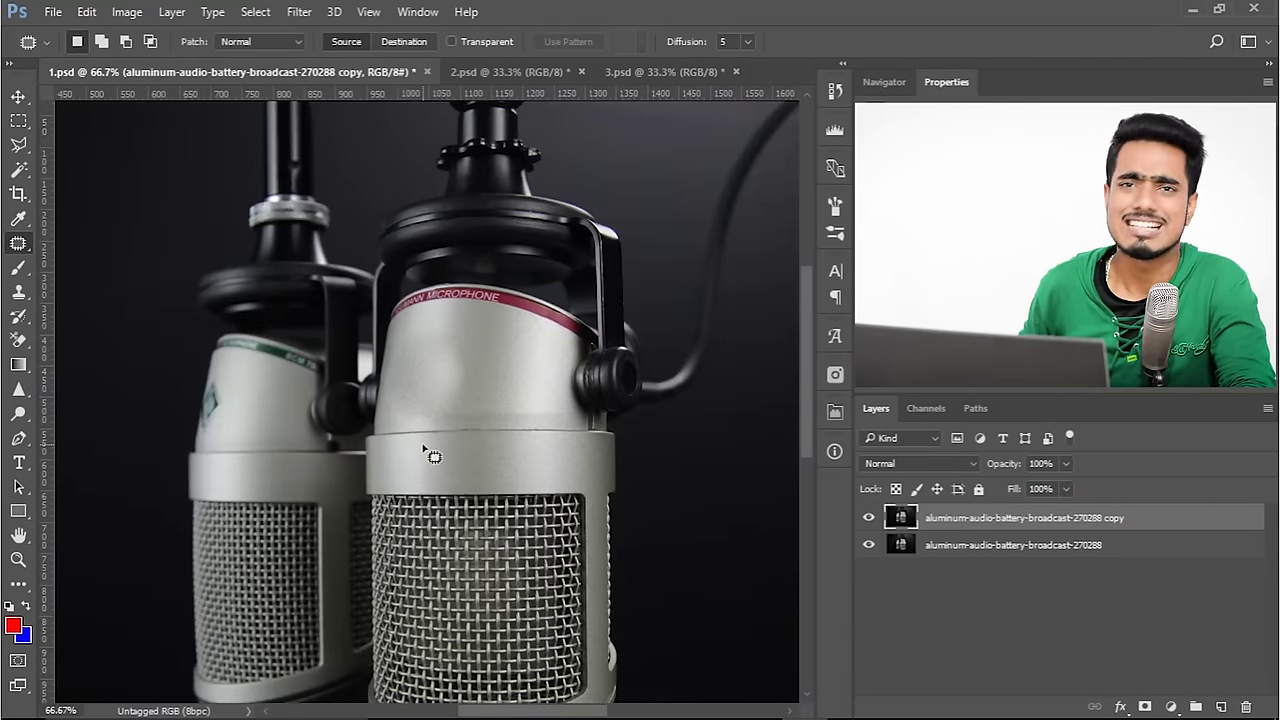
pyautogui.scroll(2, 423, 450)
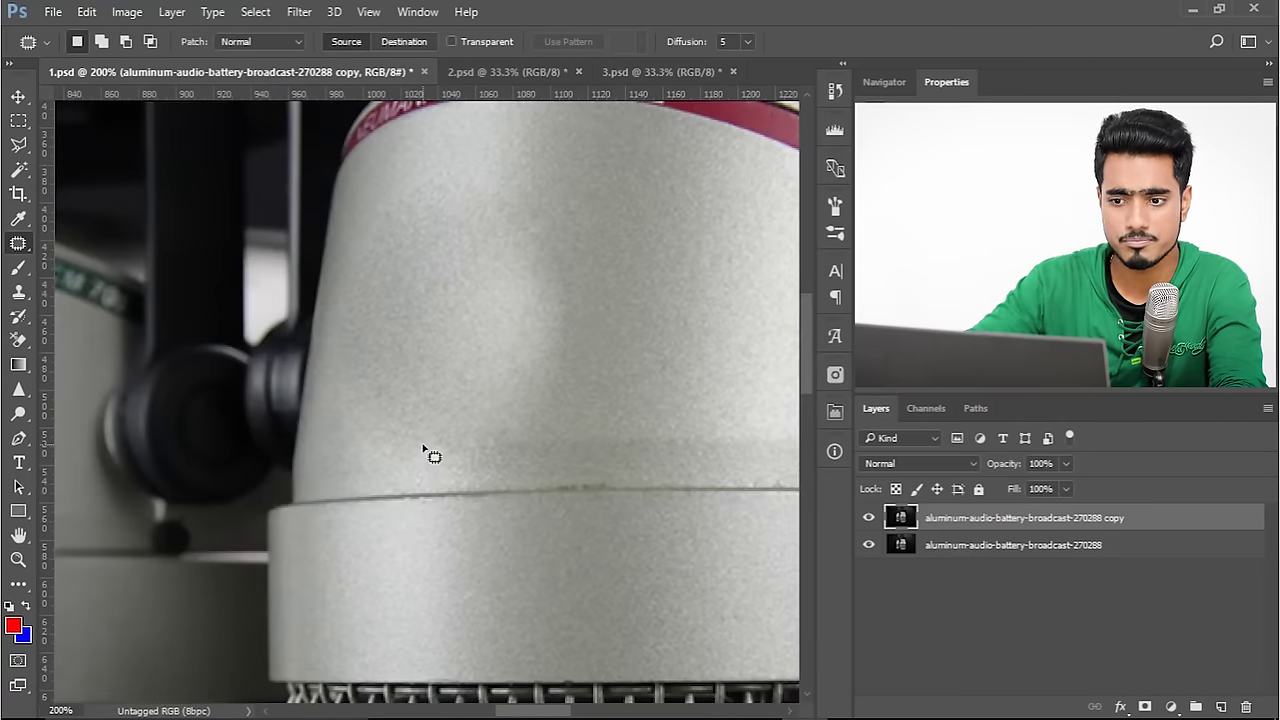
pyautogui.hotkey('ctrl', 'alt', 'z')
pyautogui.hotkey('ctrl', 'alt', 'z')
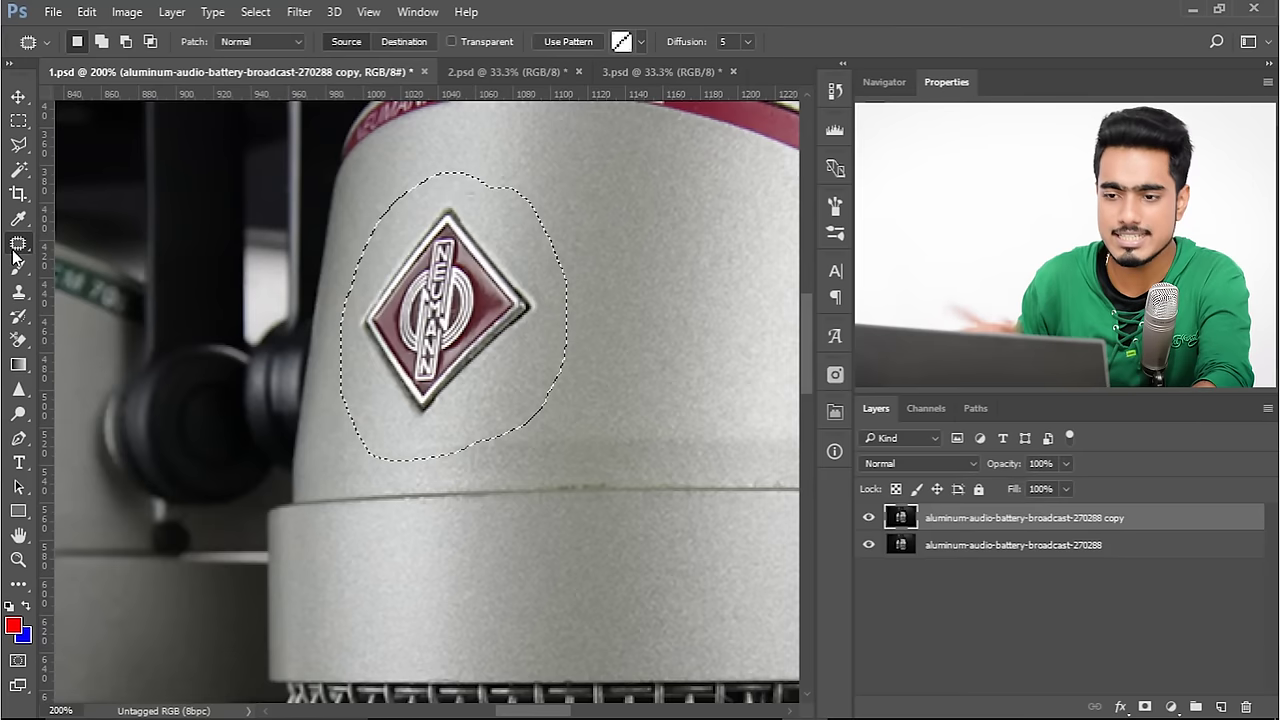
# Clear the selection, set Patch mode to Content-Aware, and outline the badge again
pyautogui.hotkey('ctrl', 'd')
pyautogui.click(275, 41)
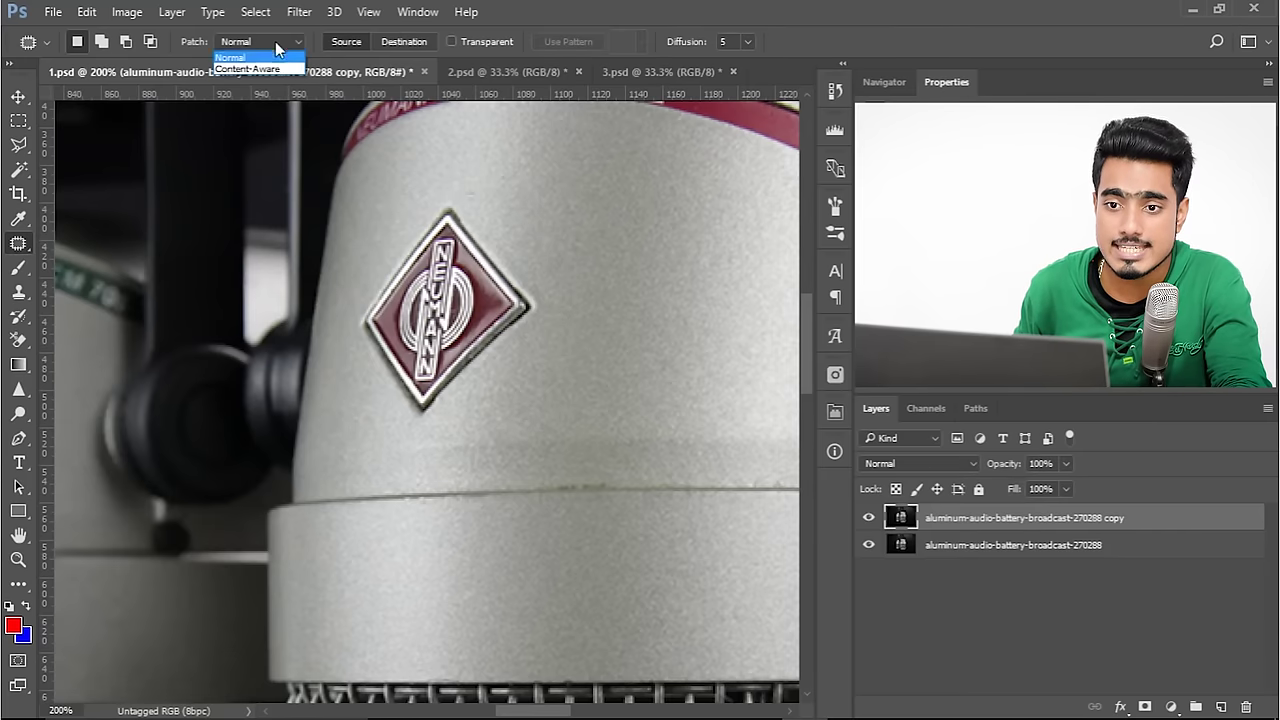
pyautogui.click(276, 68)
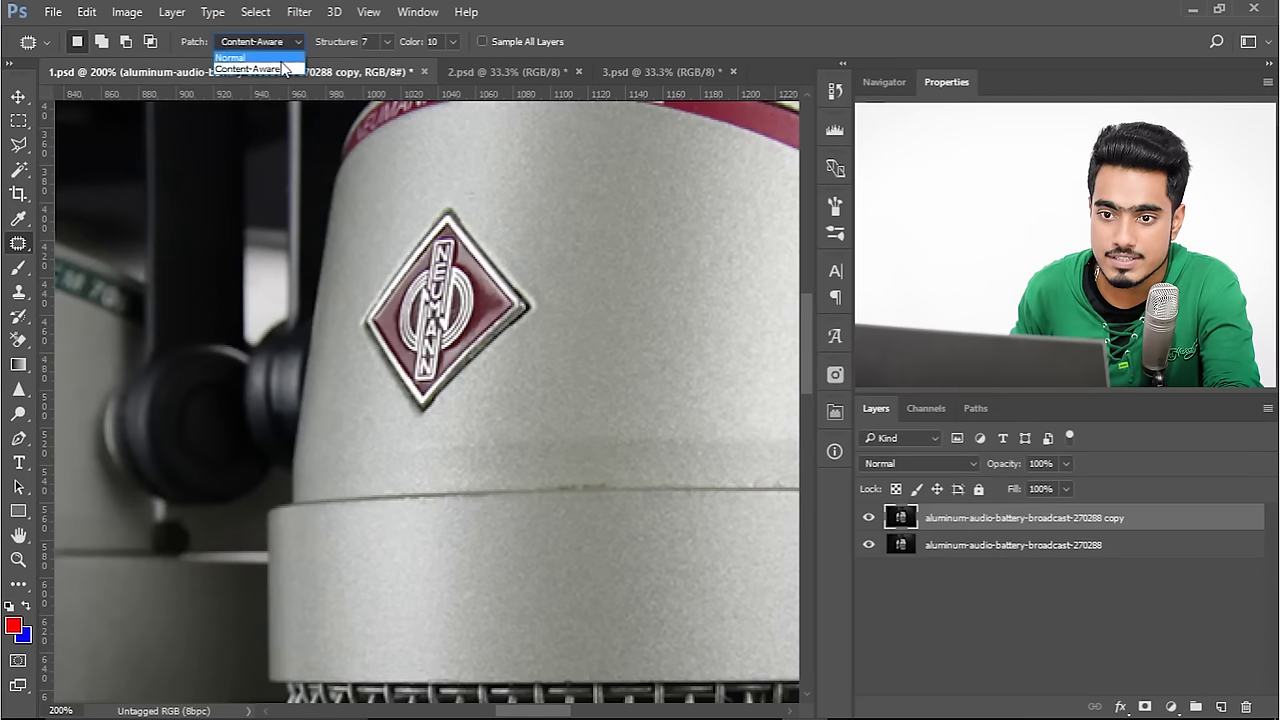
pyautogui.click(284, 53)
pyautogui.moveTo(428, 175)
pyautogui.mouseDown()
pyautogui.moveTo(370, 256)
pyautogui.moveTo(343, 334)
pyautogui.moveTo(363, 409)
pyautogui.moveTo(404, 432)
pyautogui.moveTo(551, 371)
pyautogui.moveTo(571, 237)
pyautogui.moveTo(480, 180)
pyautogui.moveTo(432, 174)
pyautogui.mouseUp()
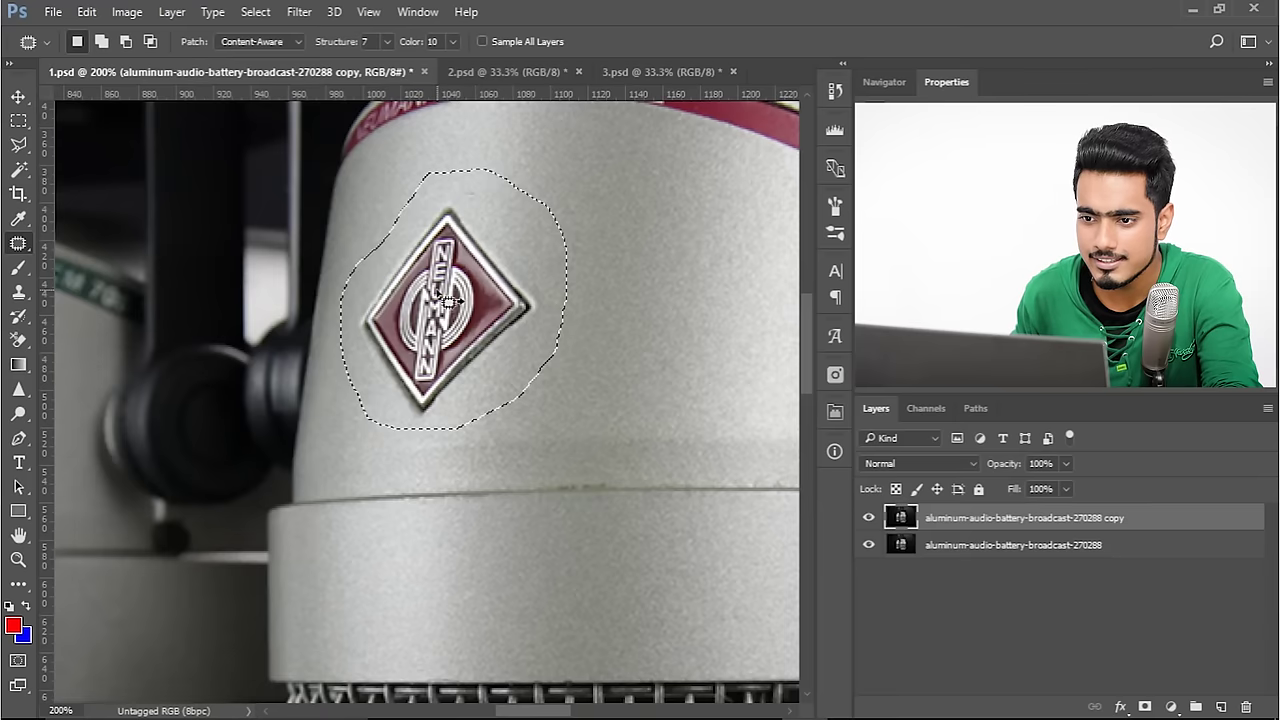
# Patch the badge from nearby metal, then lower Structure to 1 and Color to 3
pyautogui.moveTo(446, 300); pyautogui.dragTo(715, 289)
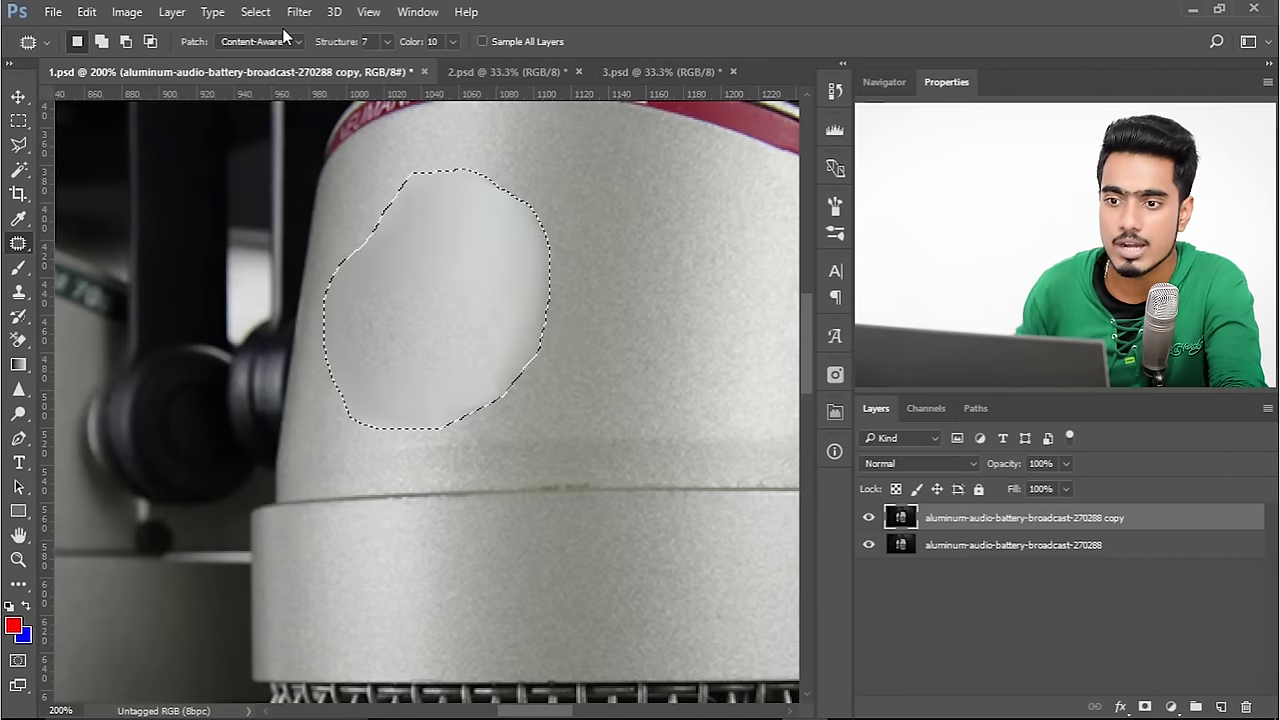
pyautogui.click(384, 42)
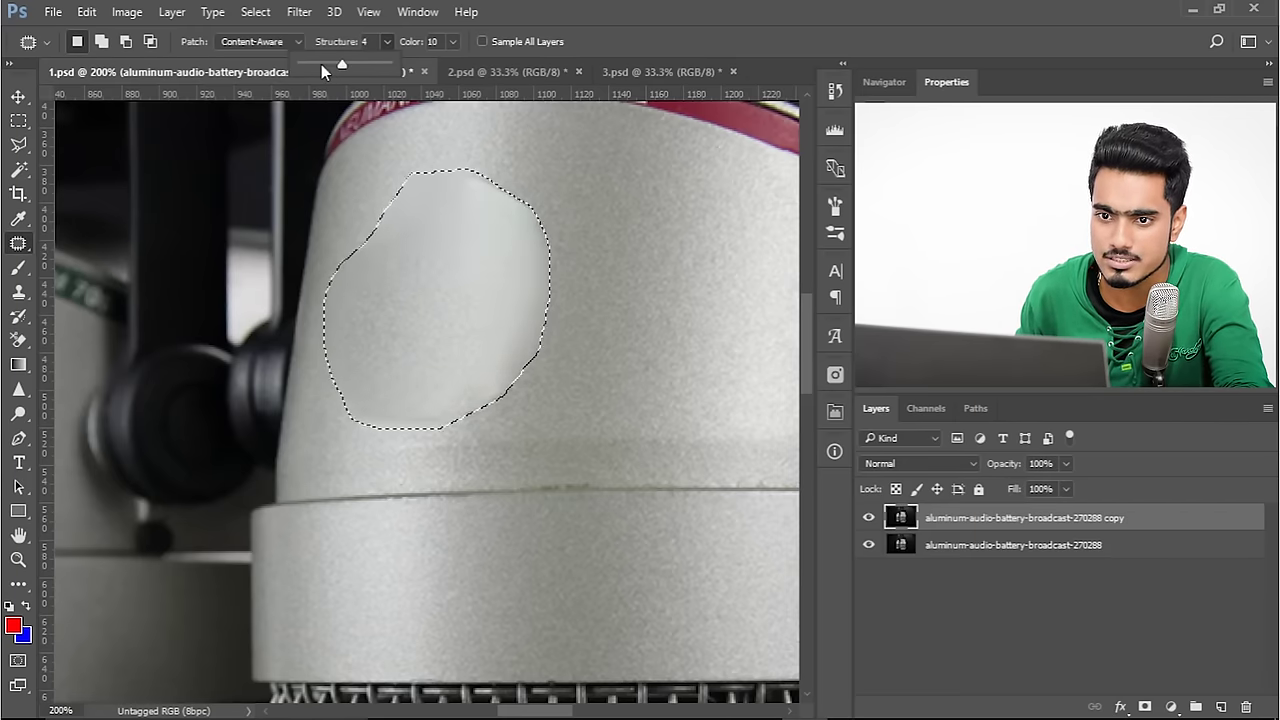
pyautogui.click(317, 64)
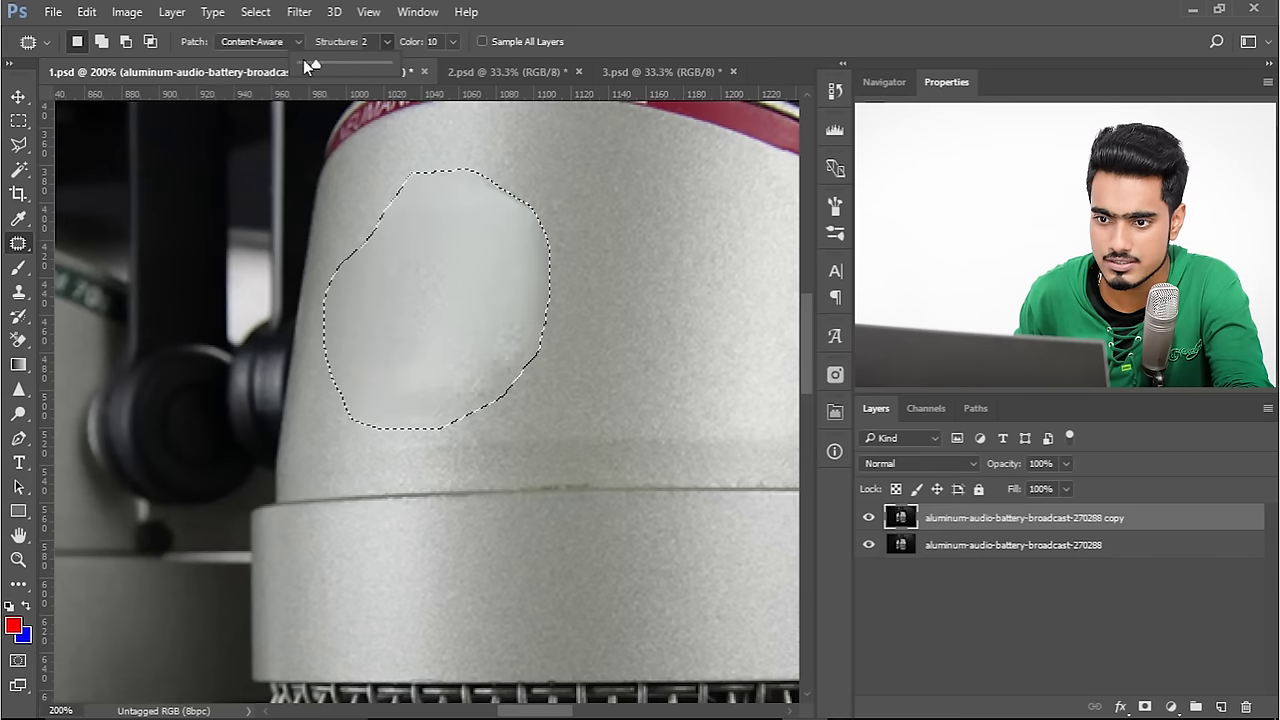
pyautogui.moveTo(303, 59); pyautogui.dragTo(298, 60)
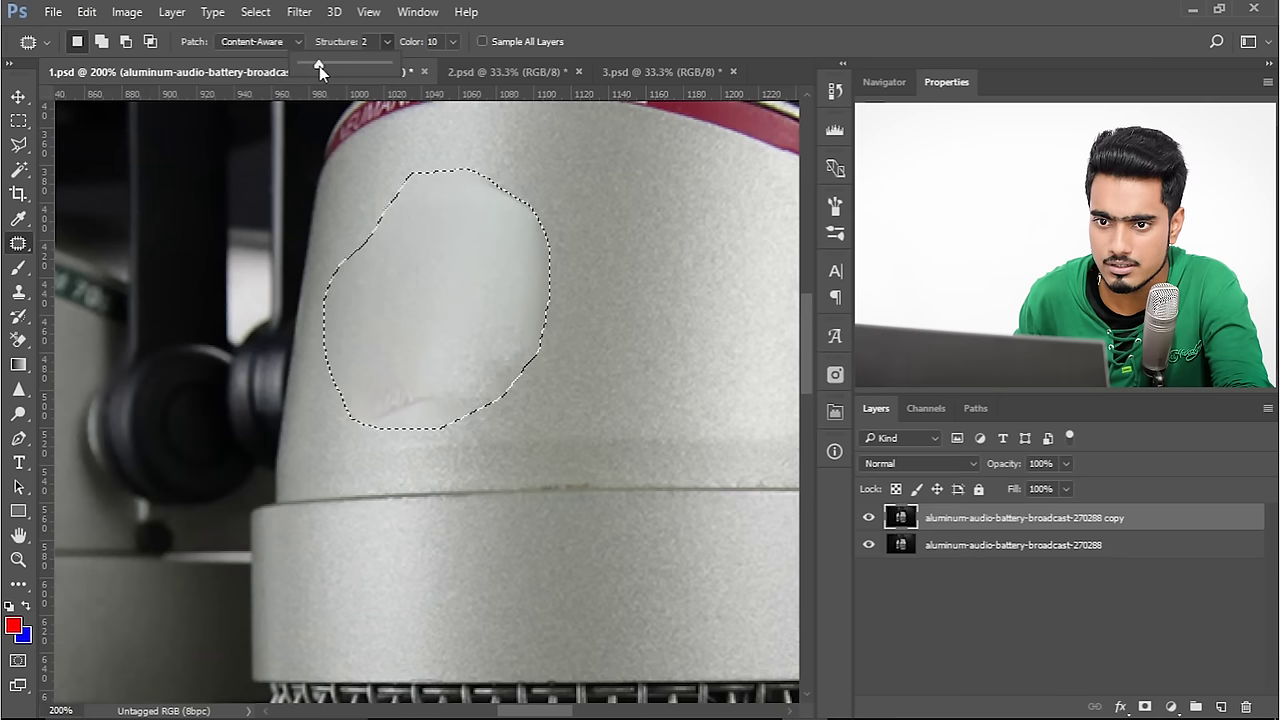
pyautogui.moveTo(306, 65); pyautogui.dragTo(262, 66)
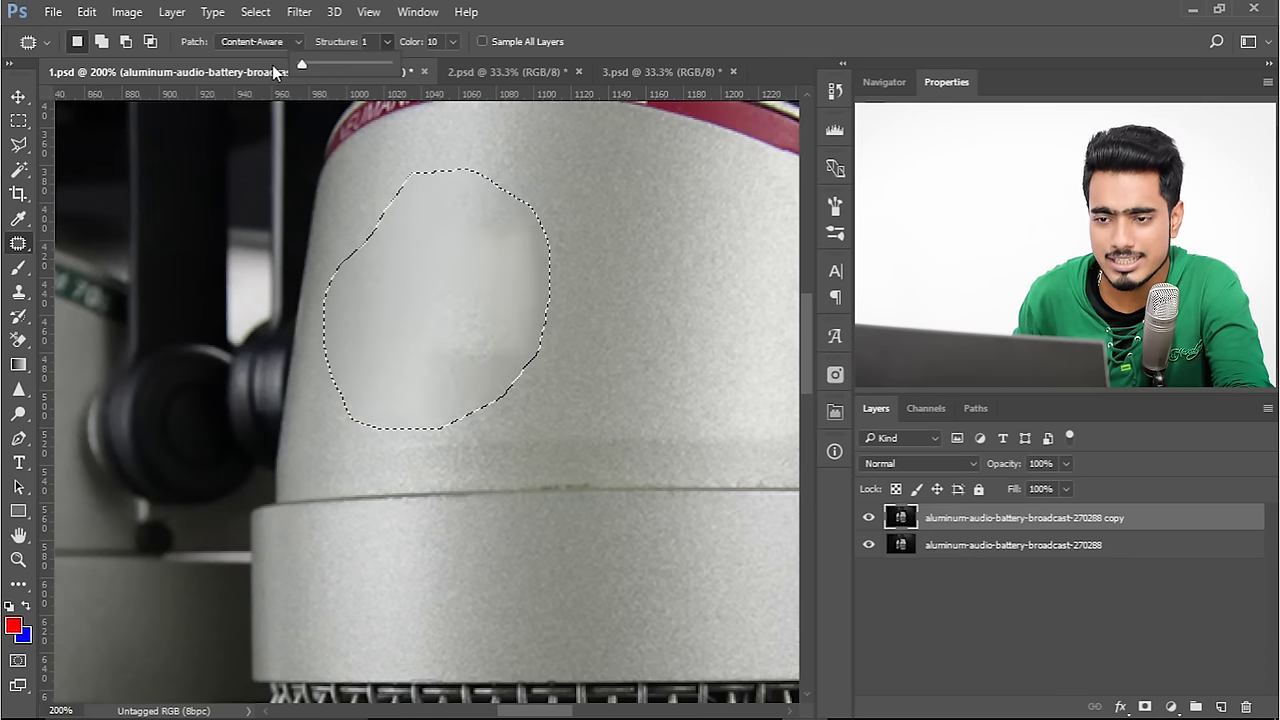
pyautogui.click(451, 42)
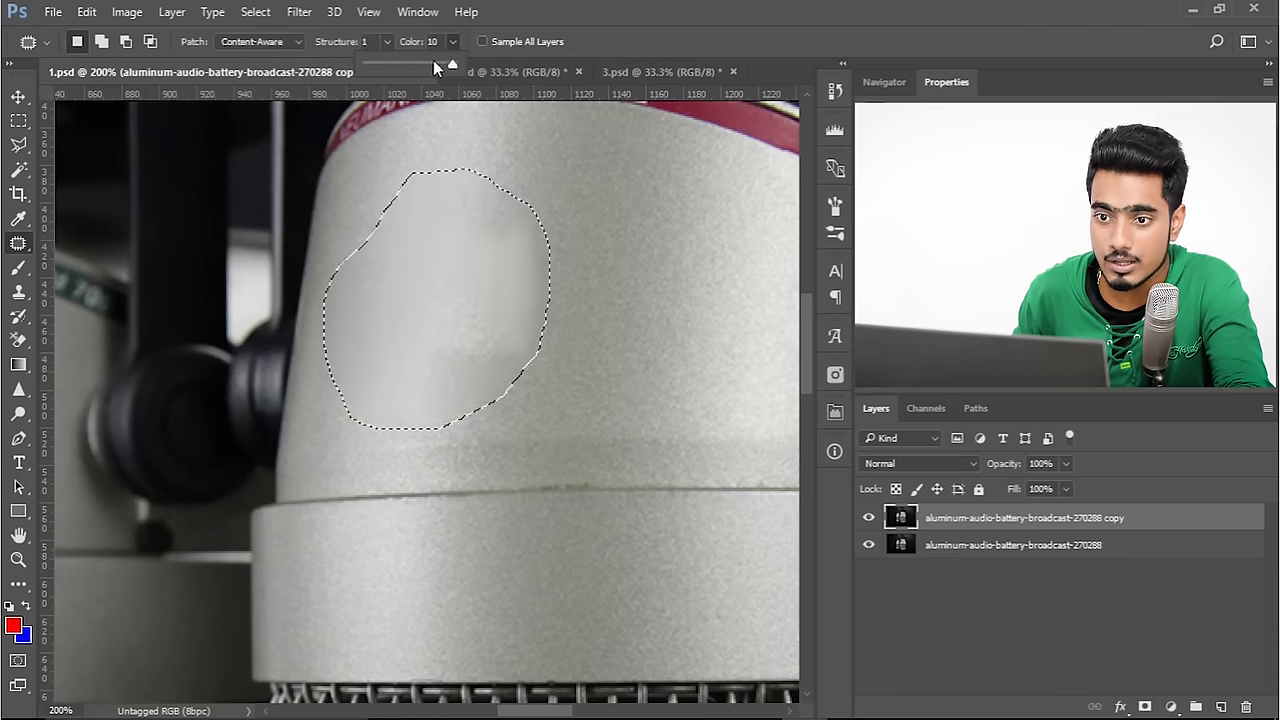
pyautogui.click(412, 62)
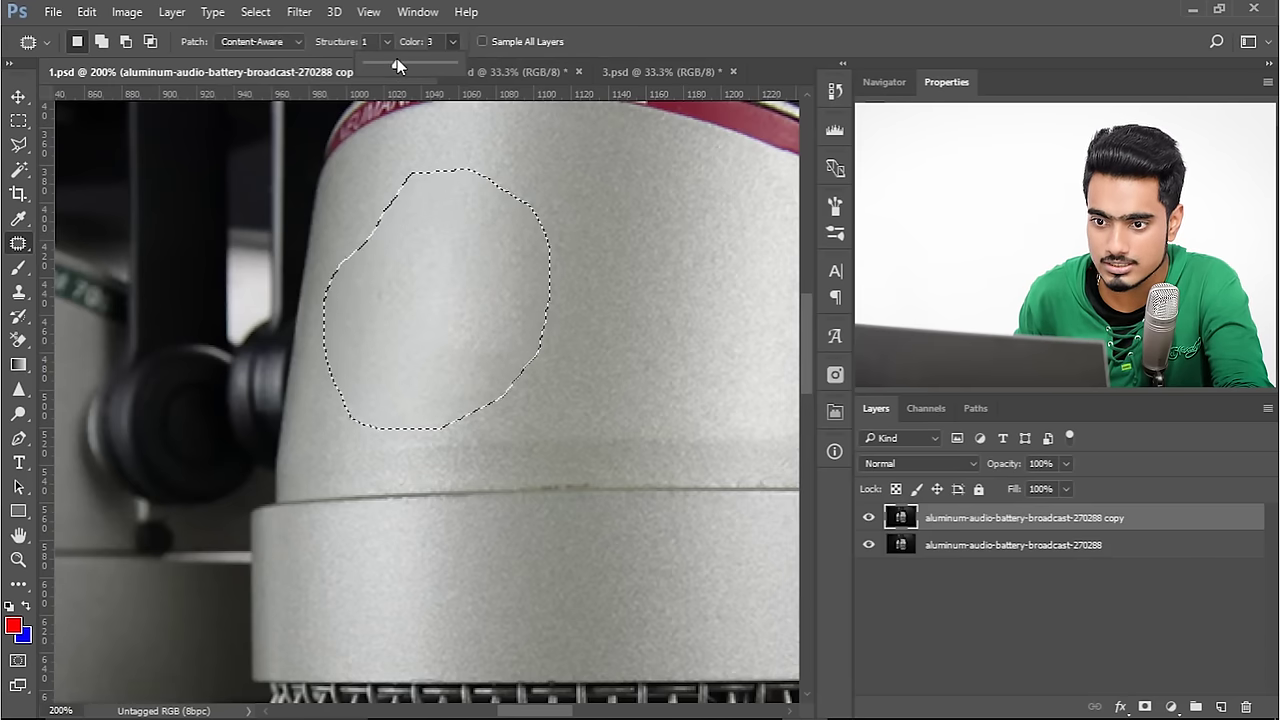
# Deselect the patch and zoom to inspect the clean microphone body
pyautogui.hotkey('ctrl', 'd')
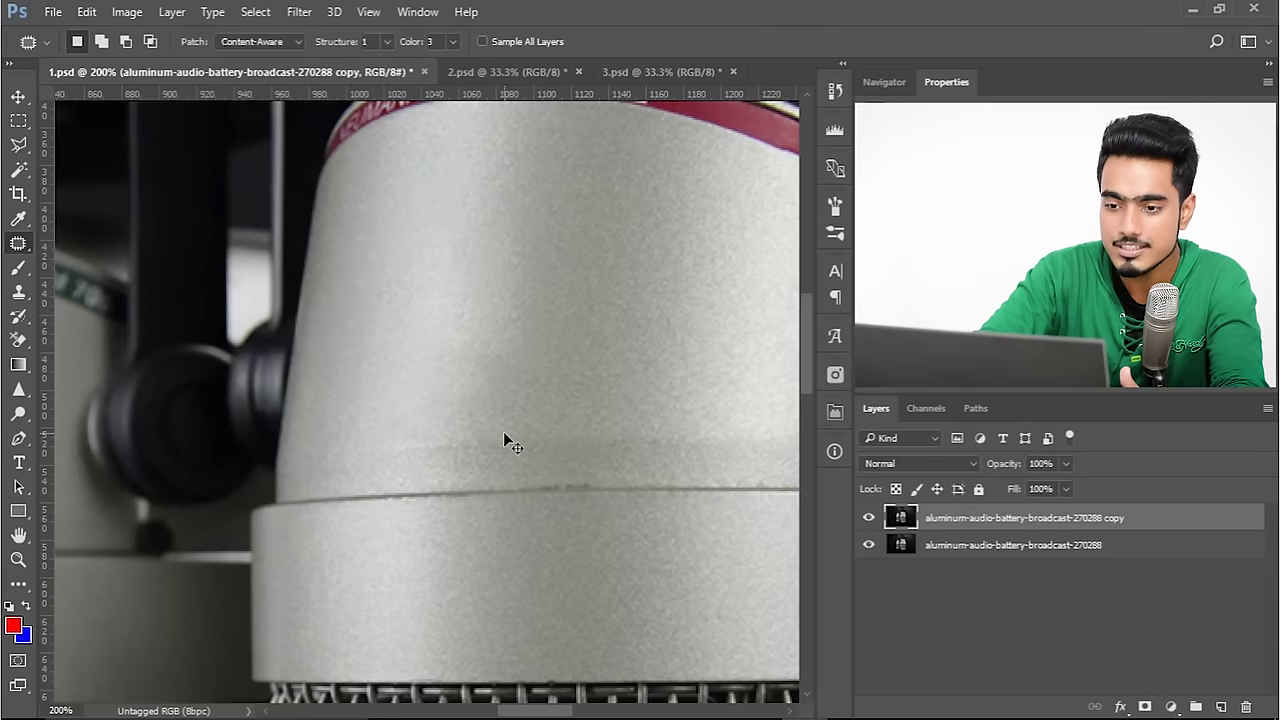
pyautogui.scroll(-4, 512, 446)
pyautogui.scroll(3, 512, 446)
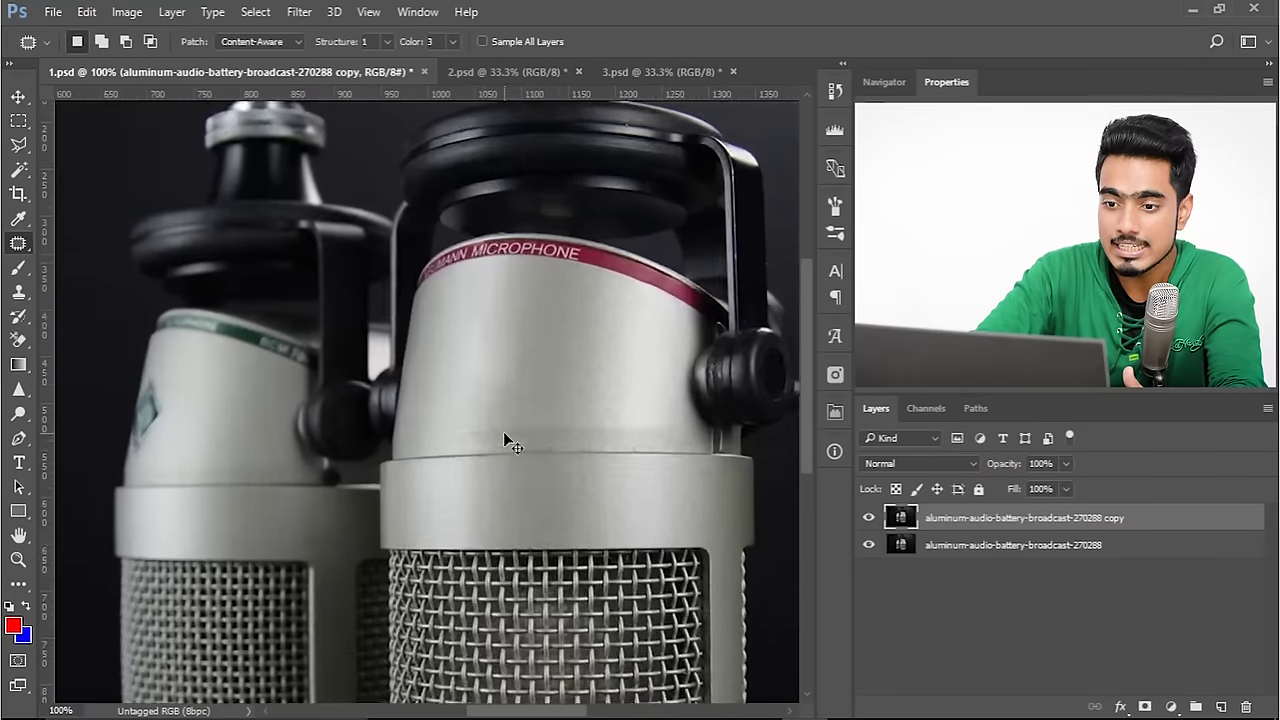
pyautogui.scroll(1, 503, 431)
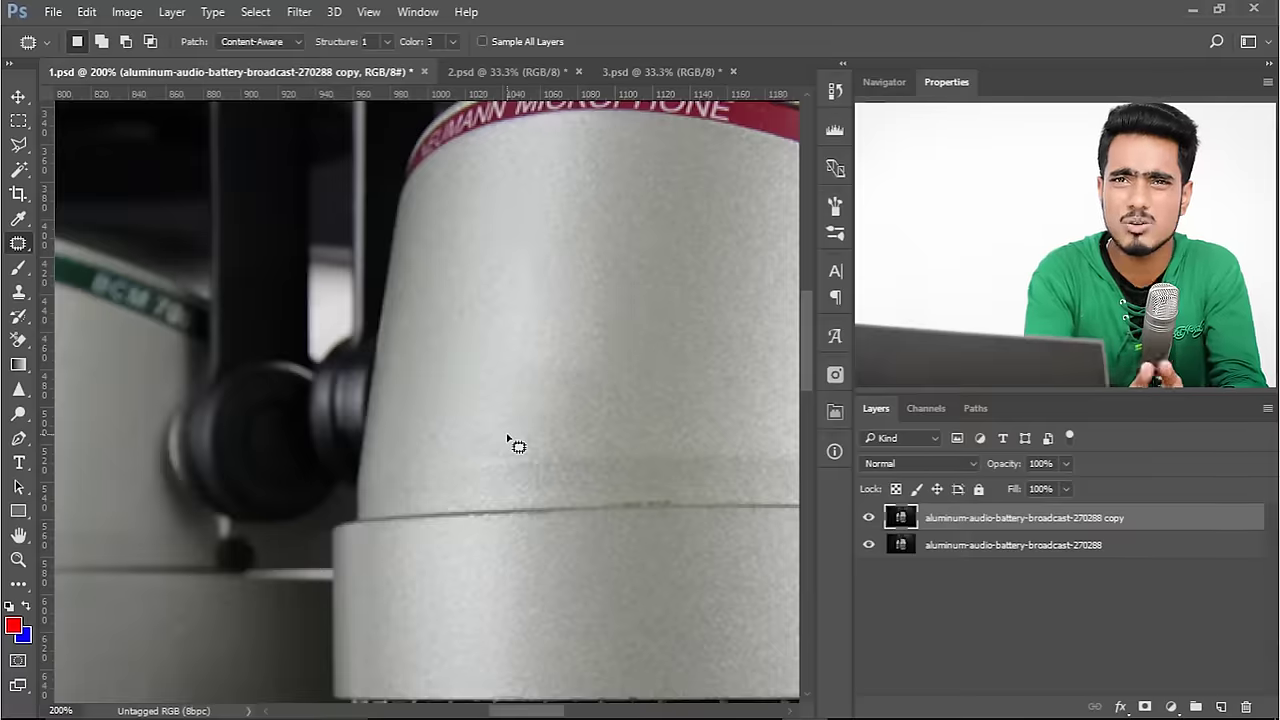
# Switch to 2.psd and zoom in on the left-hand boats on the sunset horizon
pyautogui.click(466, 75)
pyautogui.hotkey('ctrl', '-')
pyautogui.hotkey('ctrl', '-')
pyautogui.hotkey('ctrl', '-')
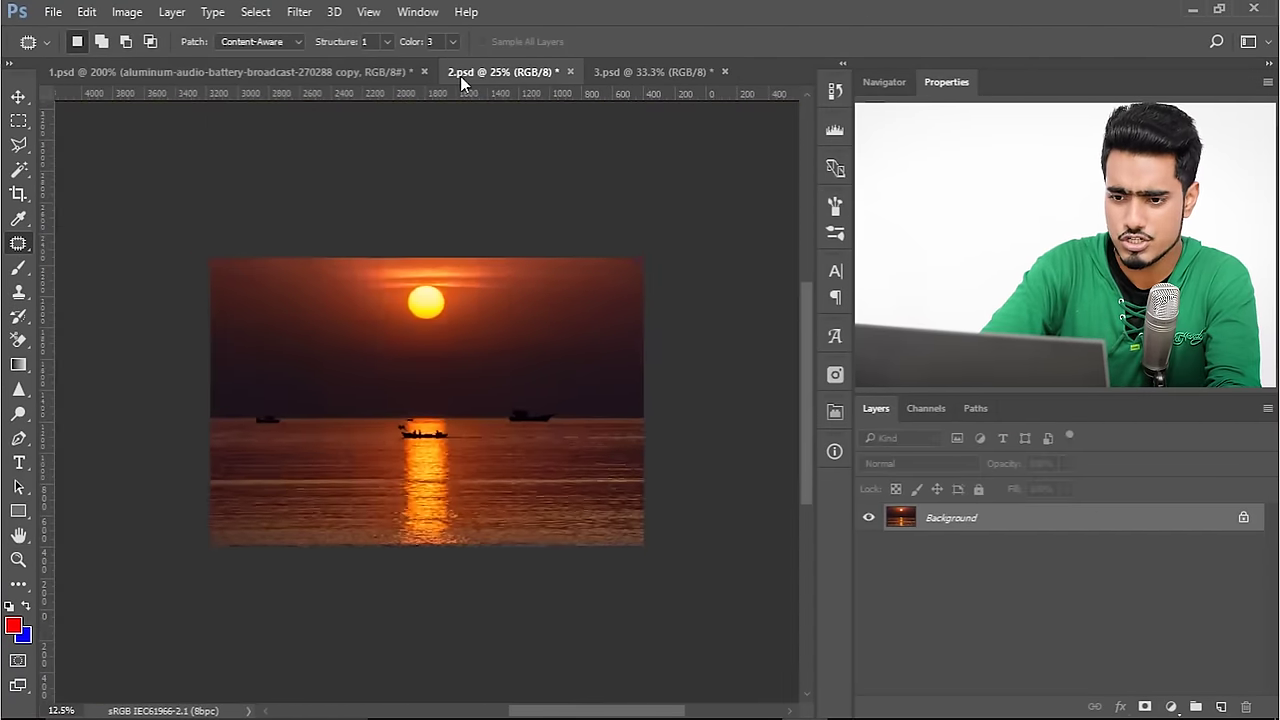
pyautogui.hotkey('ctrl', '+')
pyautogui.hotkey('ctrl', '+')
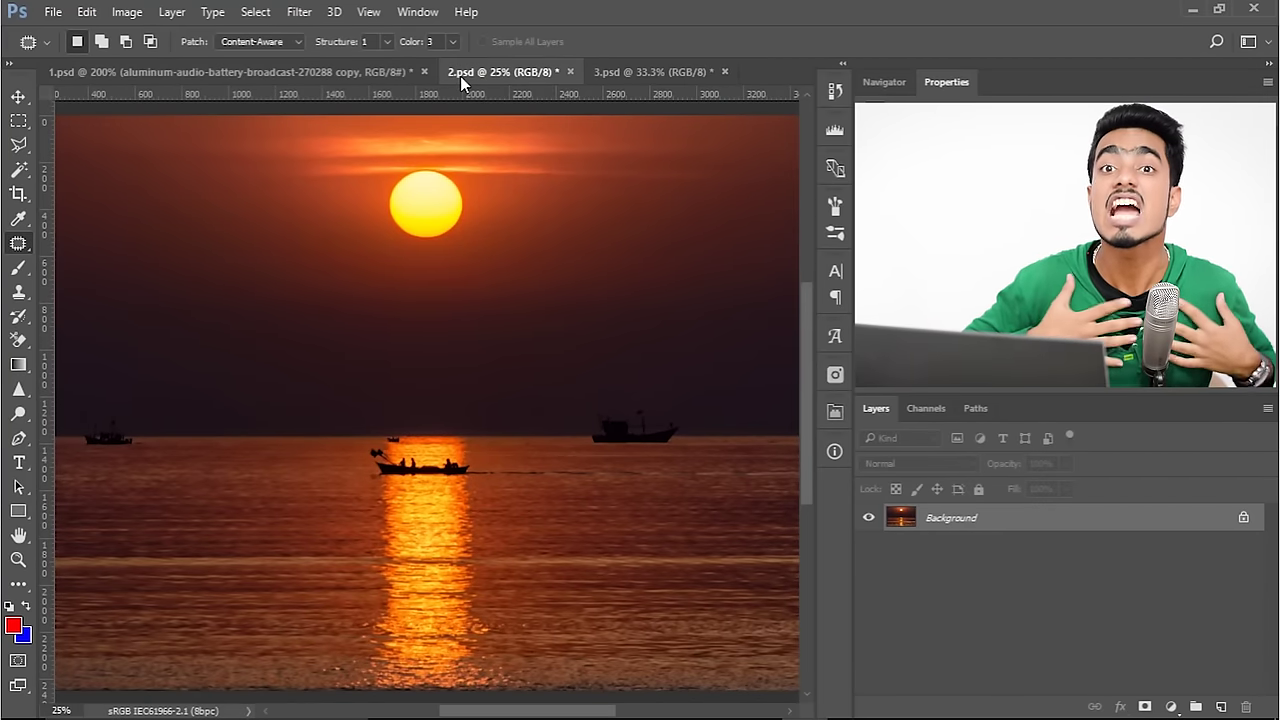
pyautogui.hotkey('ctrl', '+')
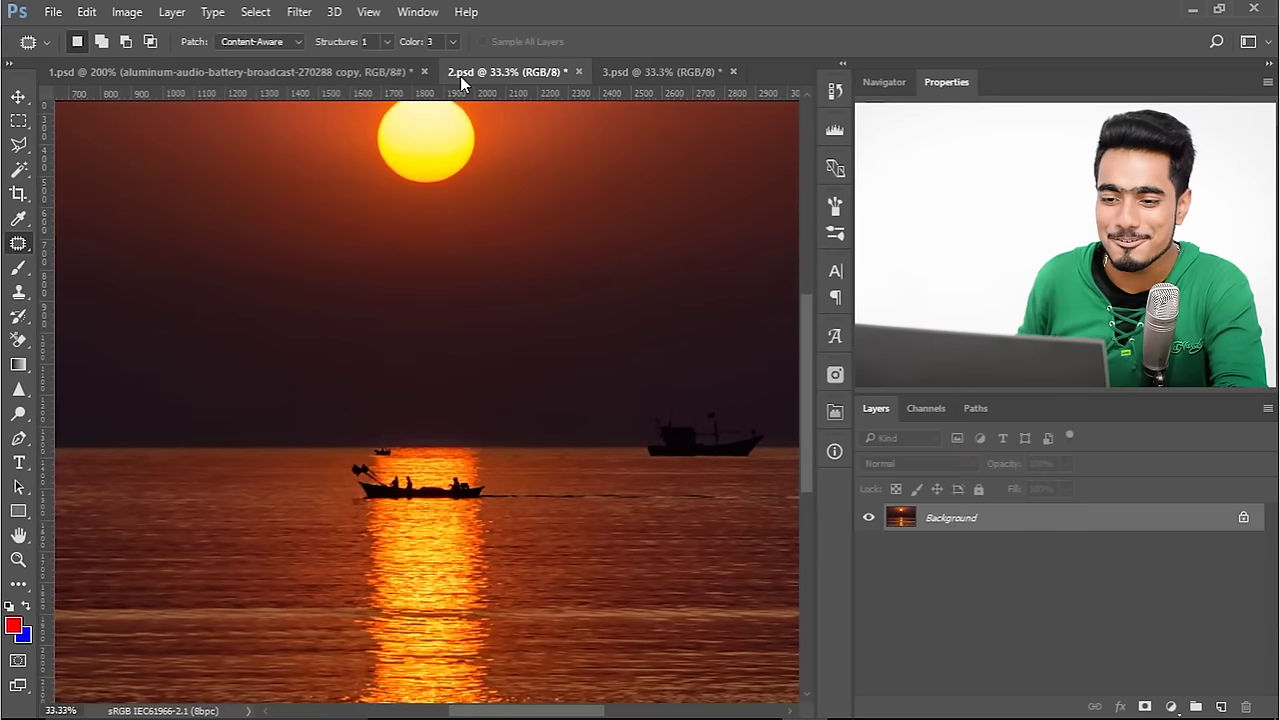
pyautogui.moveTo(303, 403); pyautogui.dragTo(330, 386)
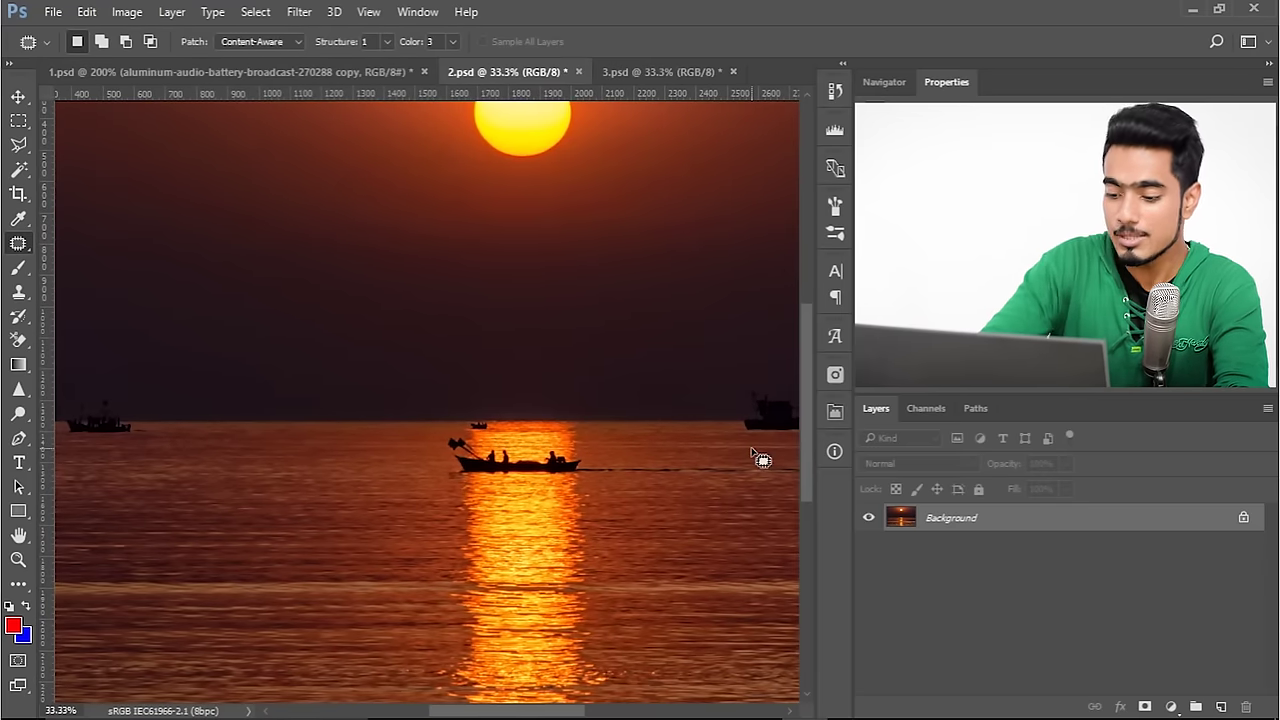
pyautogui.hotkey('ctrl', '-')
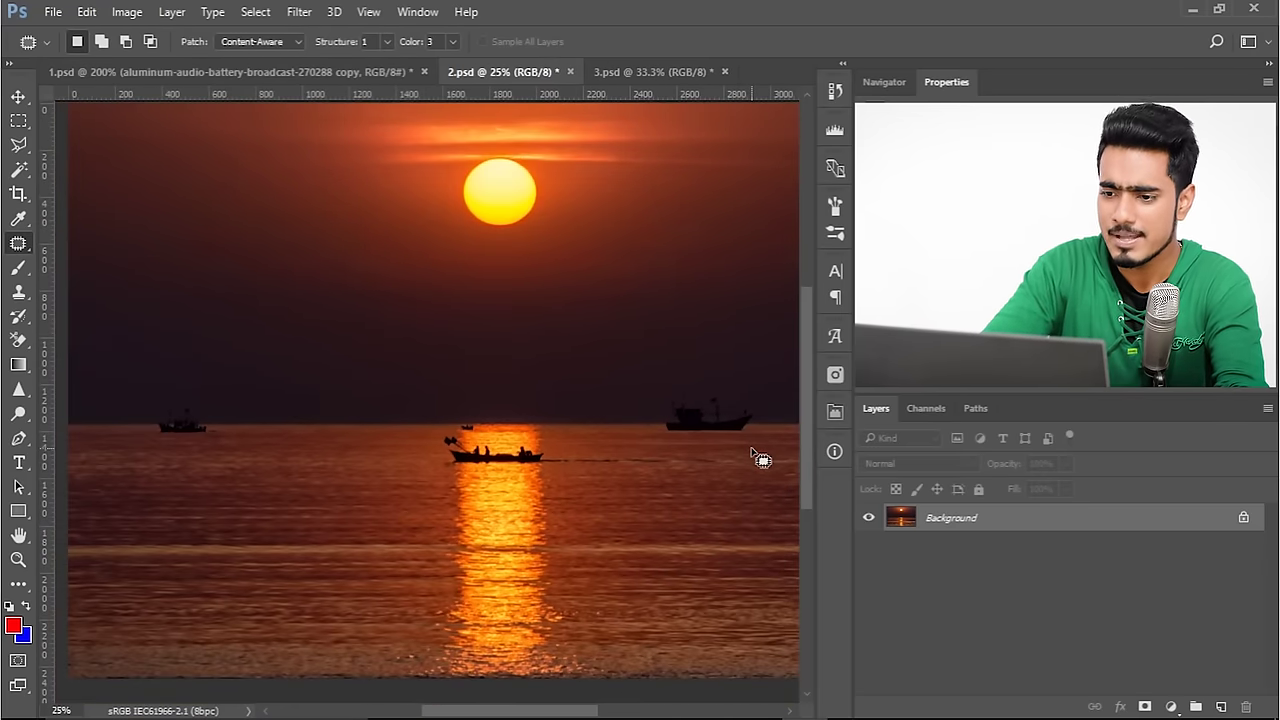
pyautogui.hotkey('ctrl', '-')
pyautogui.hotkey('ctrl', '+')
pyautogui.hotkey('ctrl', '+')
pyautogui.hotkey('ctrl', '+')
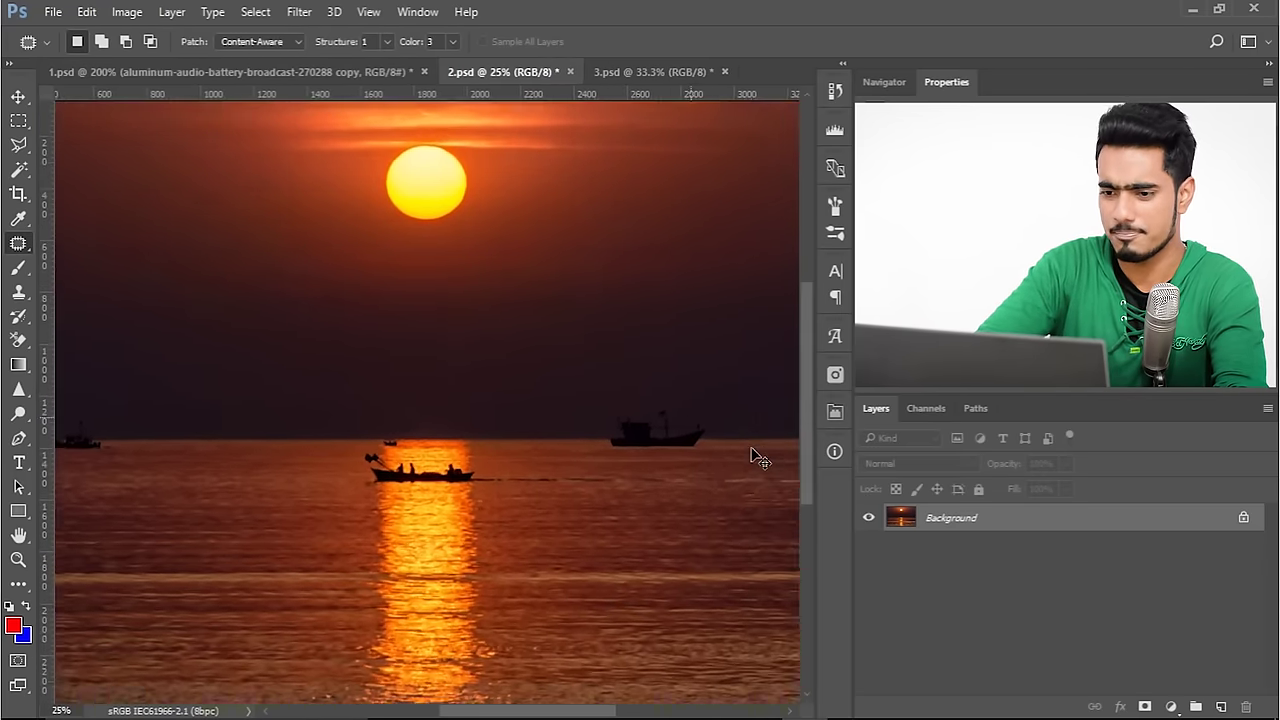
pyautogui.moveTo(217, 459); pyautogui.dragTo(598, 459)
pyautogui.click(252, 42)
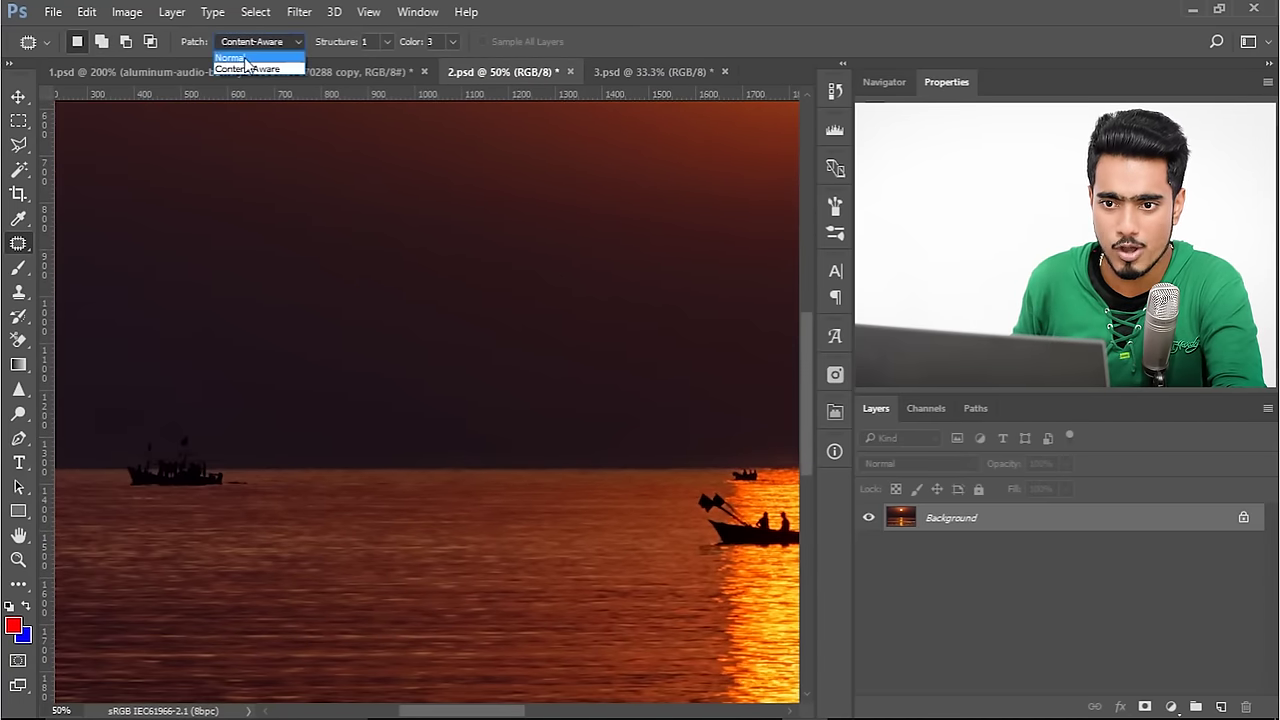
# Set Patch to Normal and patch the left boat out using clean sea beside it
pyautogui.click(246, 58)
pyautogui.moveTo(183, 349)
pyautogui.mouseDown()
pyautogui.moveTo(236, 345)
pyautogui.moveTo(206, 419)
pyautogui.moveTo(244, 461)
pyautogui.moveTo(327, 448)
pyautogui.moveTo(345, 394)
pyautogui.moveTo(292, 356)
pyautogui.mouseUp()
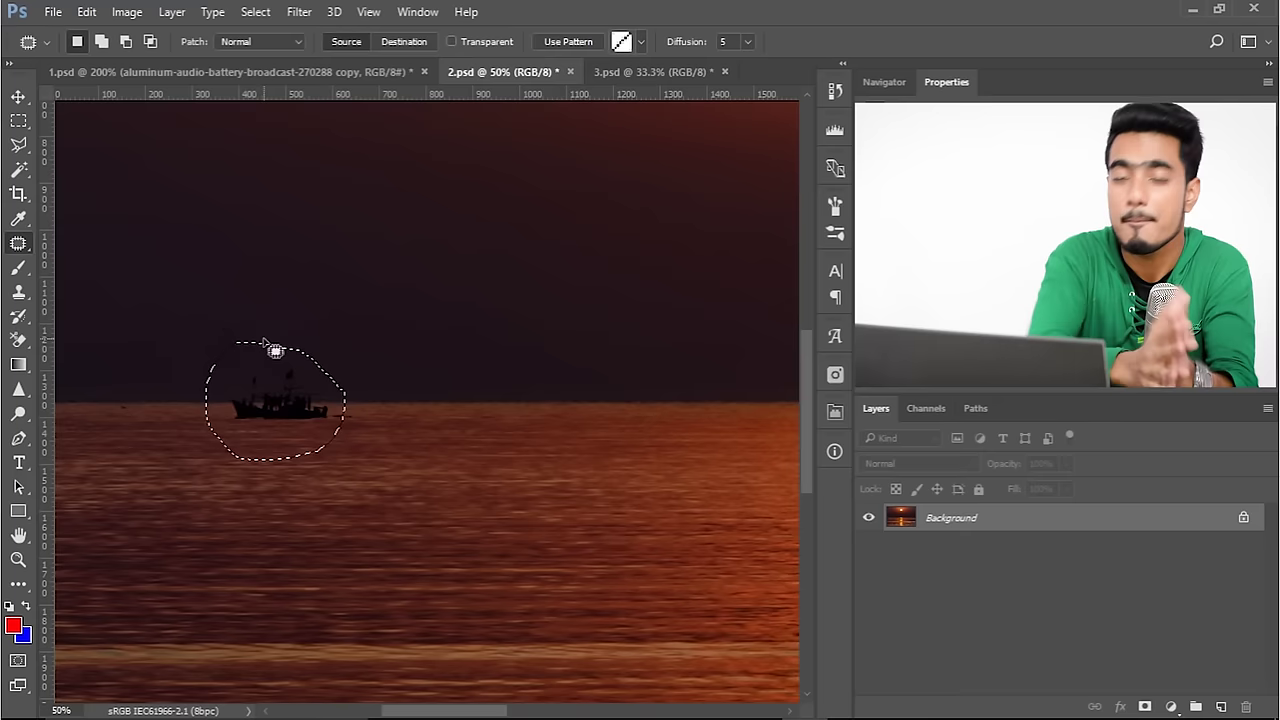
pyautogui.moveTo(271, 386); pyautogui.dragTo(466, 403)
pyautogui.hotkey('ctrl', 'd')
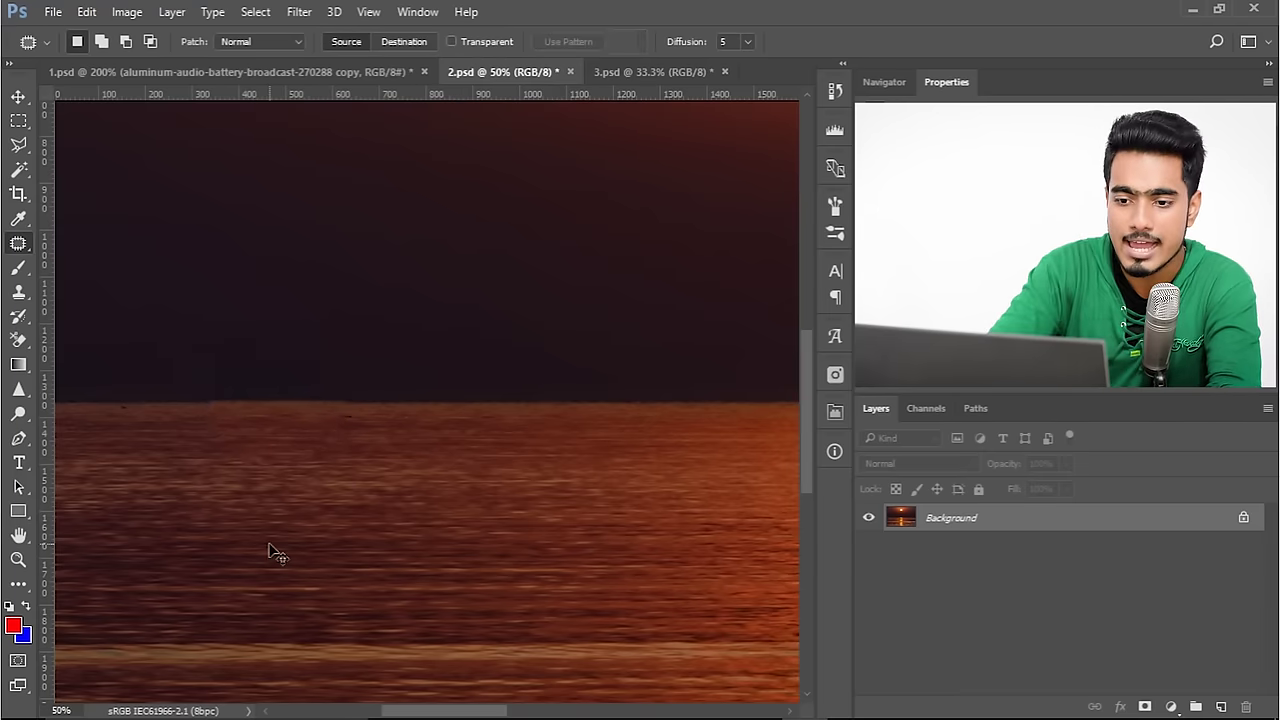
pyautogui.scroll(3, 270, 550)
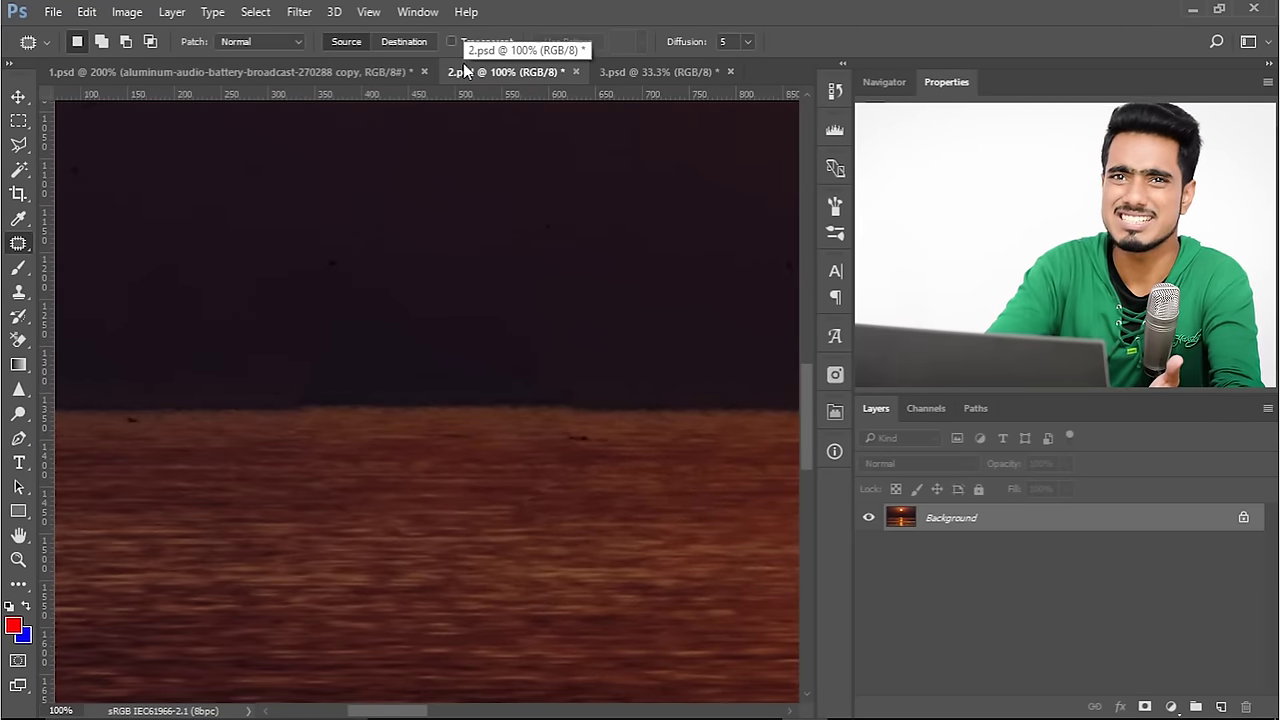
# Zoom to the horizon, patch the fishing boat with nearby sky and sea, then undo it
pyautogui.hotkey('ctrl', '-')
pyautogui.hotkey('ctrl', '-')
pyautogui.hotkey('ctrl', '-')
pyautogui.hotkey('ctrl', '-')
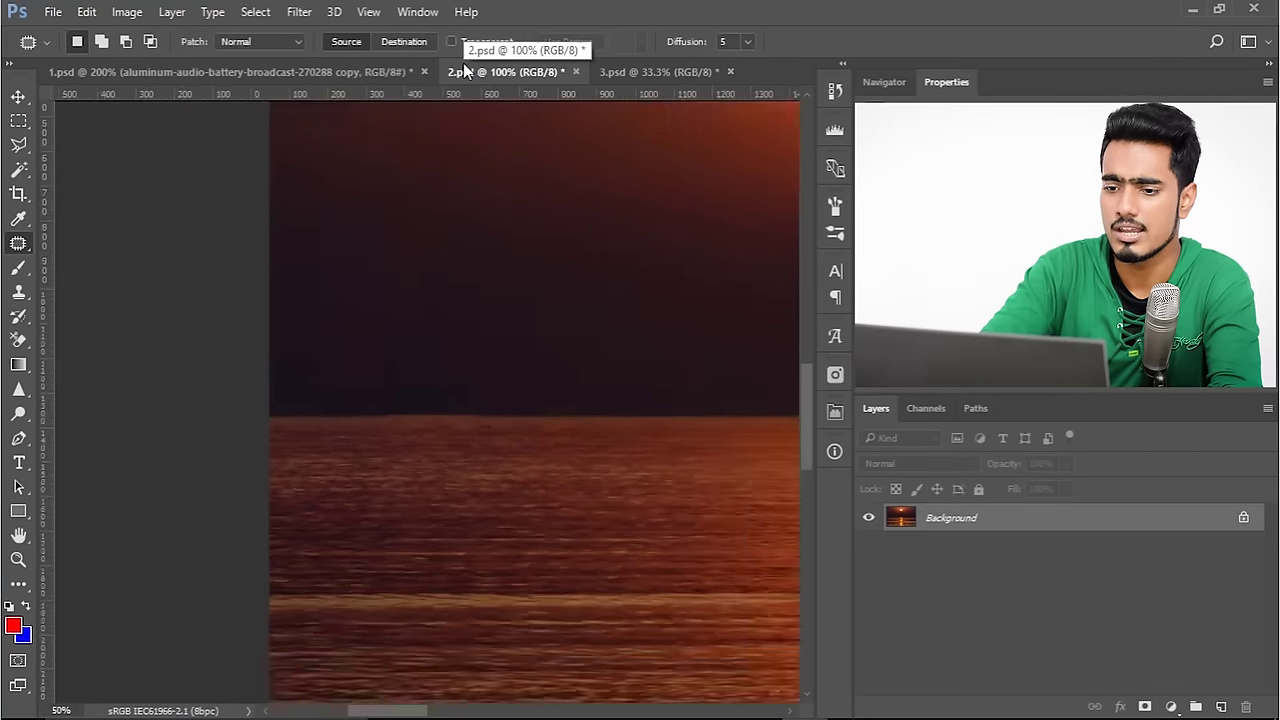
pyautogui.hscroll(5, 306, 178)
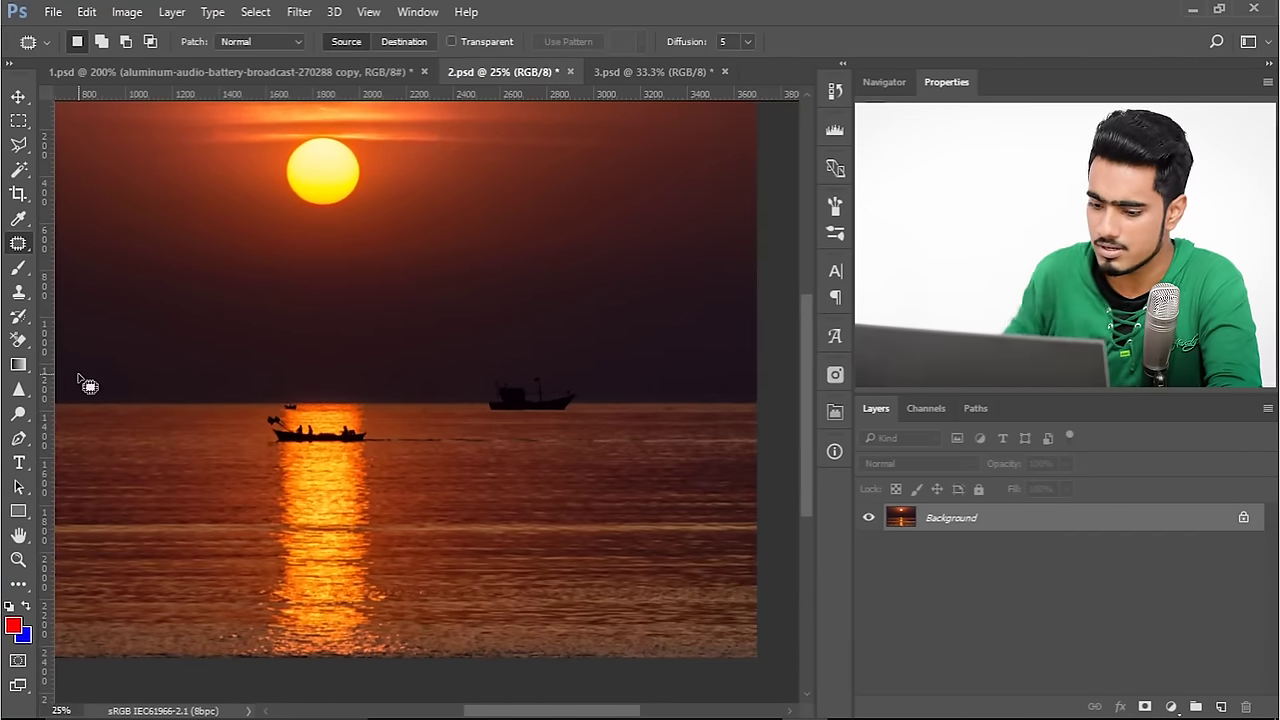
pyautogui.hotkey('ctrl', '+')
pyautogui.hotkey('ctrl', '+')
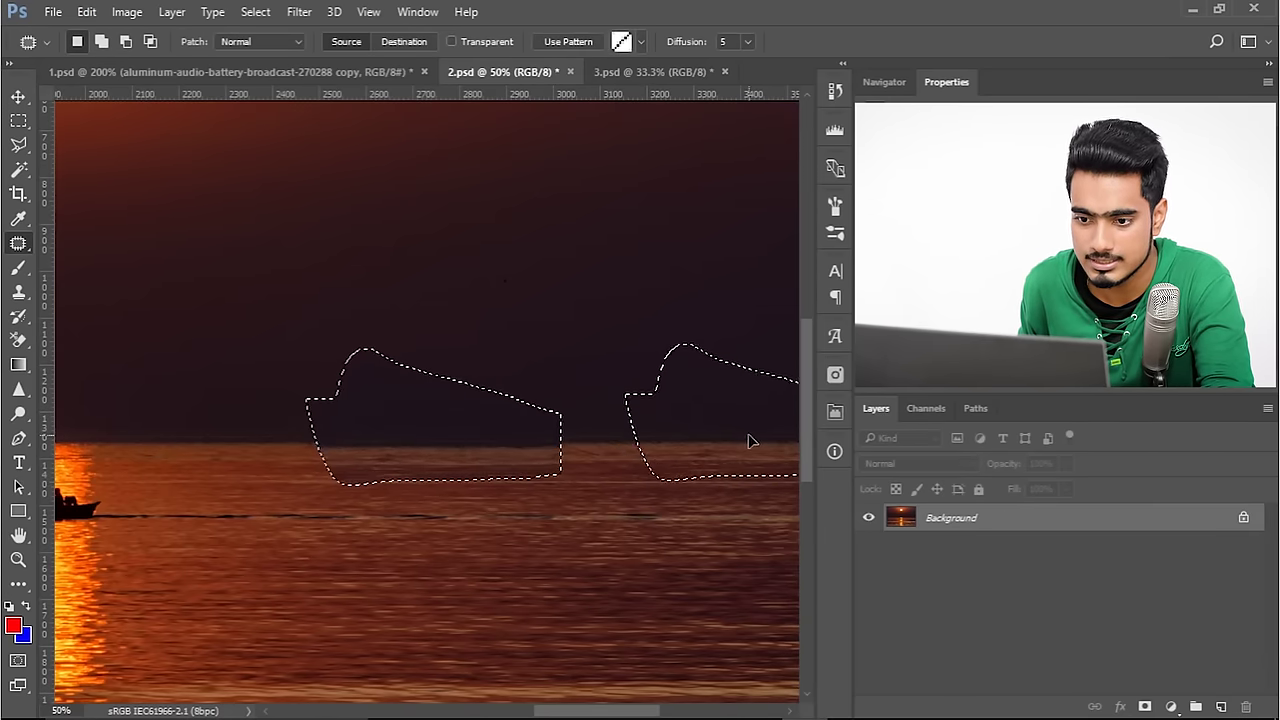
pyautogui.moveTo(748, 441)
pyautogui.mouseDown()
pyautogui.moveTo(720, 443)
pyautogui.moveTo(730, 450)
pyautogui.mouseUp()
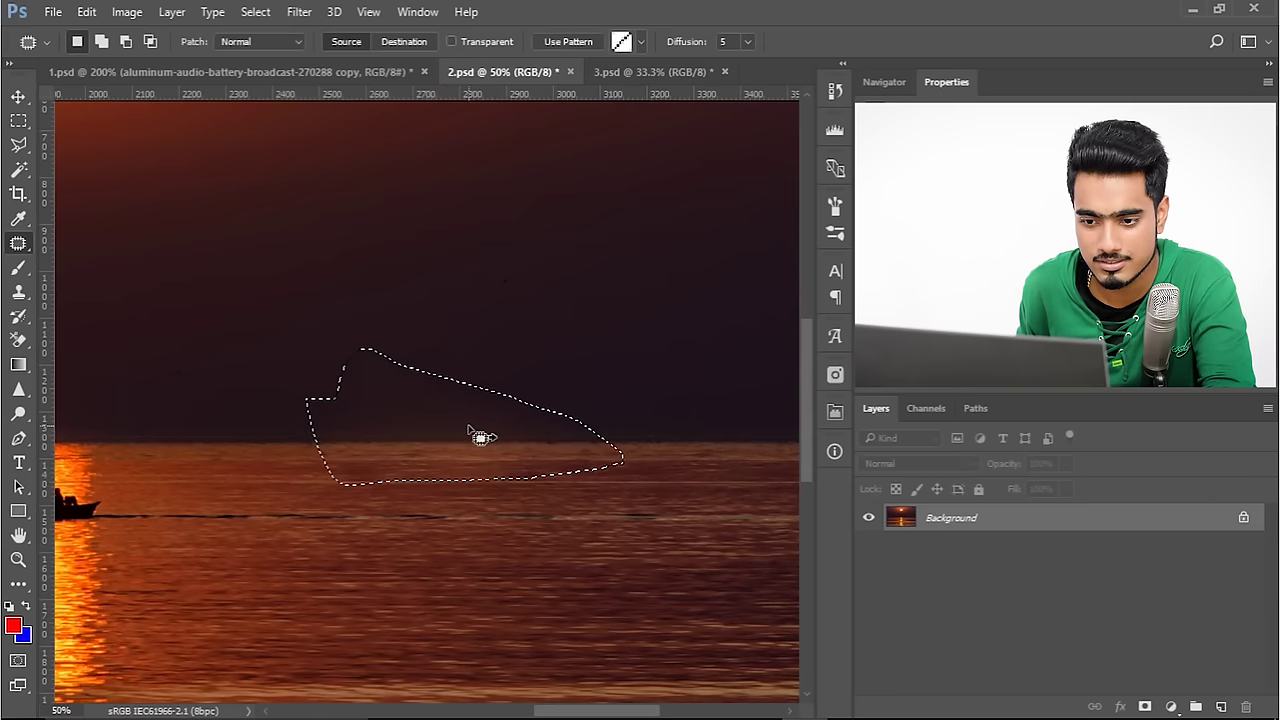
pyautogui.click(572, 480)
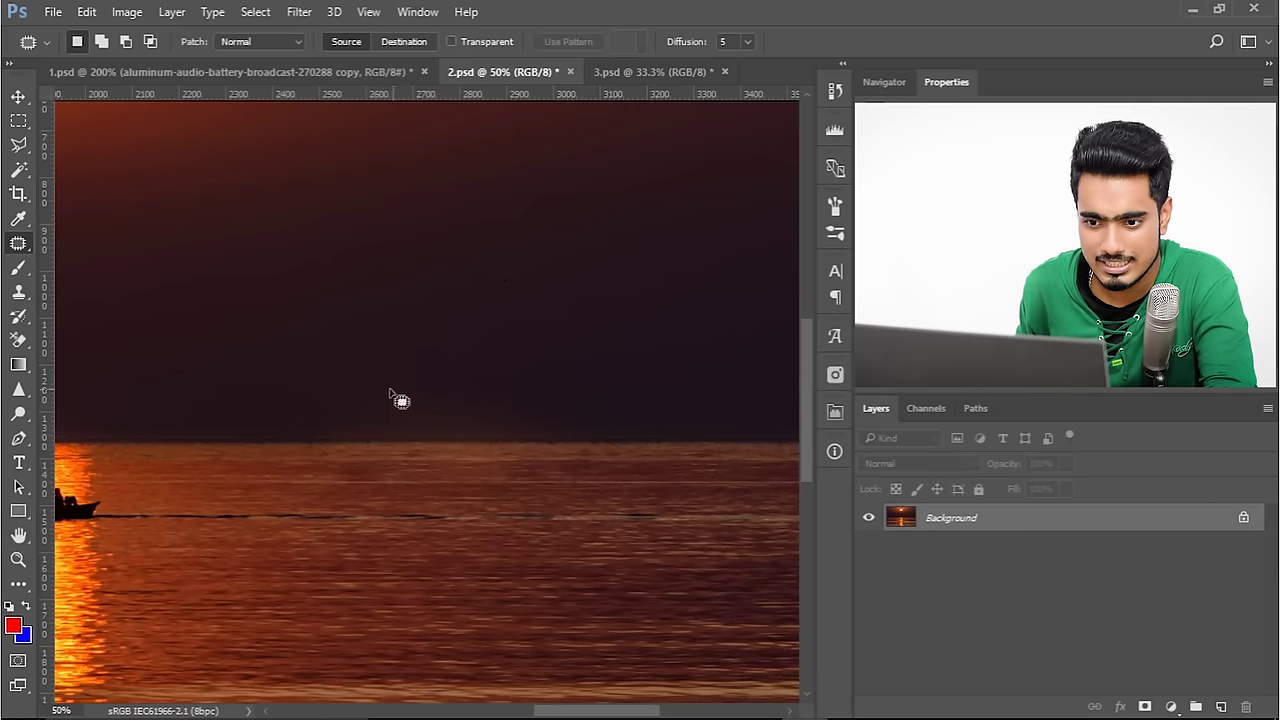
pyautogui.hotkey('ctrl', '+')
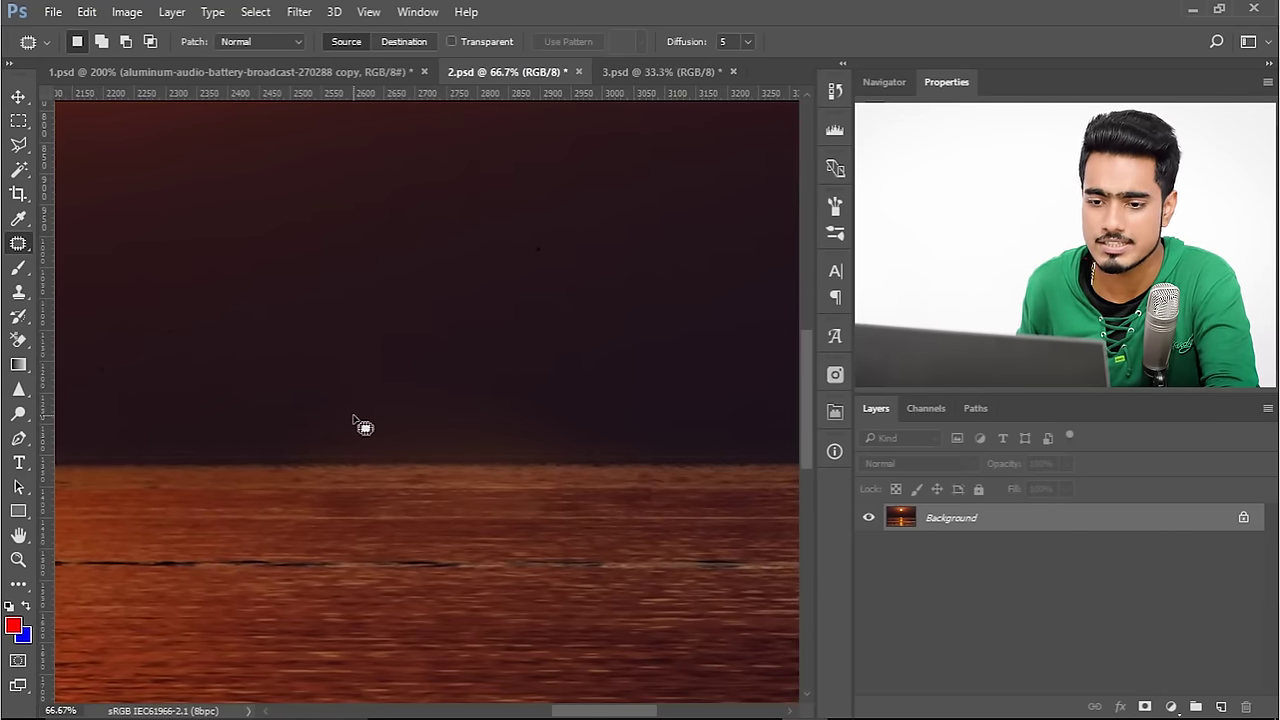
pyautogui.hotkey('ctrl', 'alt', 'z')
pyautogui.hotkey('ctrl', 'alt', 'z')
# Switch Patch to Content-Aware and fill the fishing boat area from clean sea nearby
pyautogui.moveTo(683, 503); pyautogui.dragTo(461, 495)
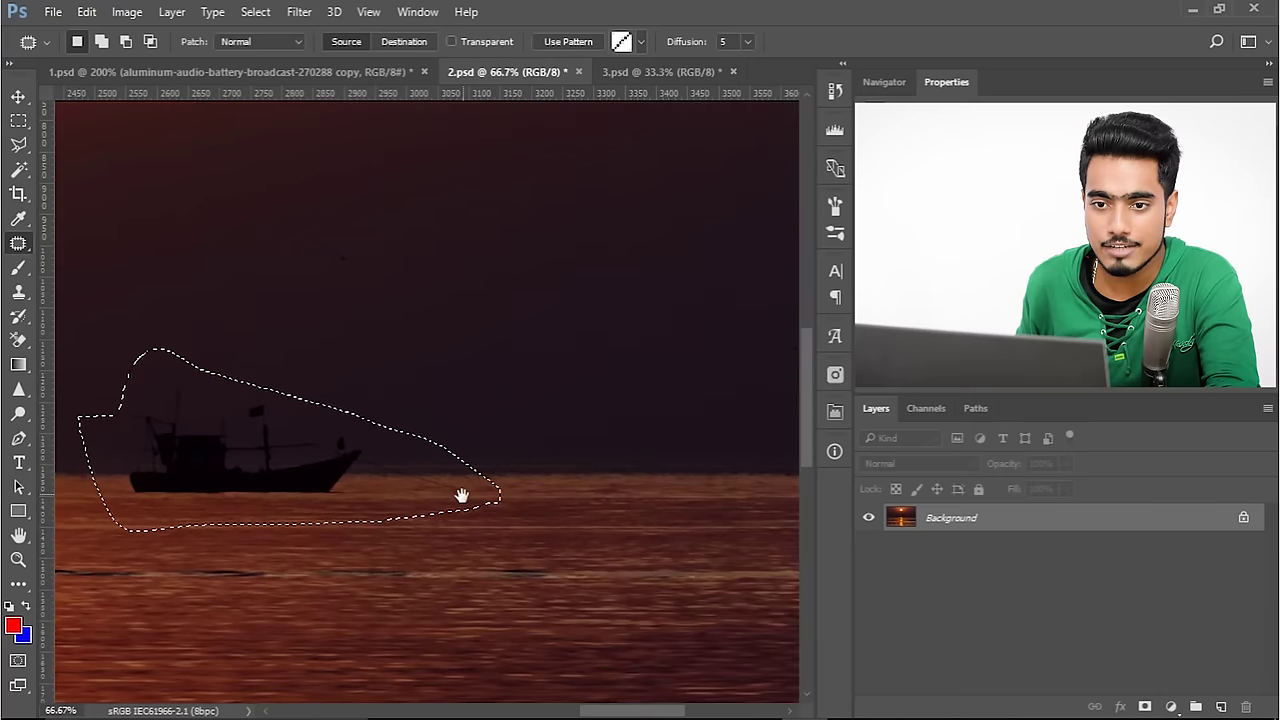
pyautogui.click(260, 41)
pyautogui.click(250, 66)
pyautogui.moveTo(402, 463); pyautogui.dragTo(617, 465)
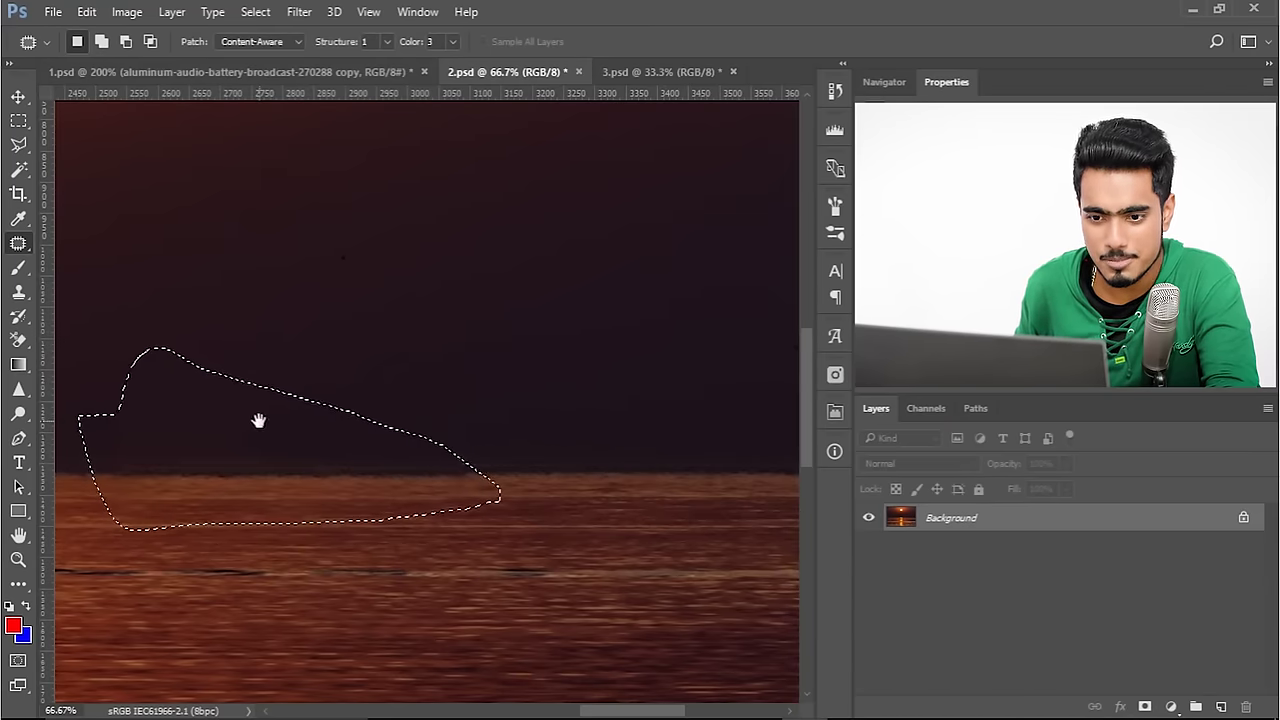
pyautogui.moveTo(257, 420); pyautogui.dragTo(470, 406)
# Set Structure 1 and Color 7, then deselect and zoom out to review the sunset
pyautogui.click(386, 41)
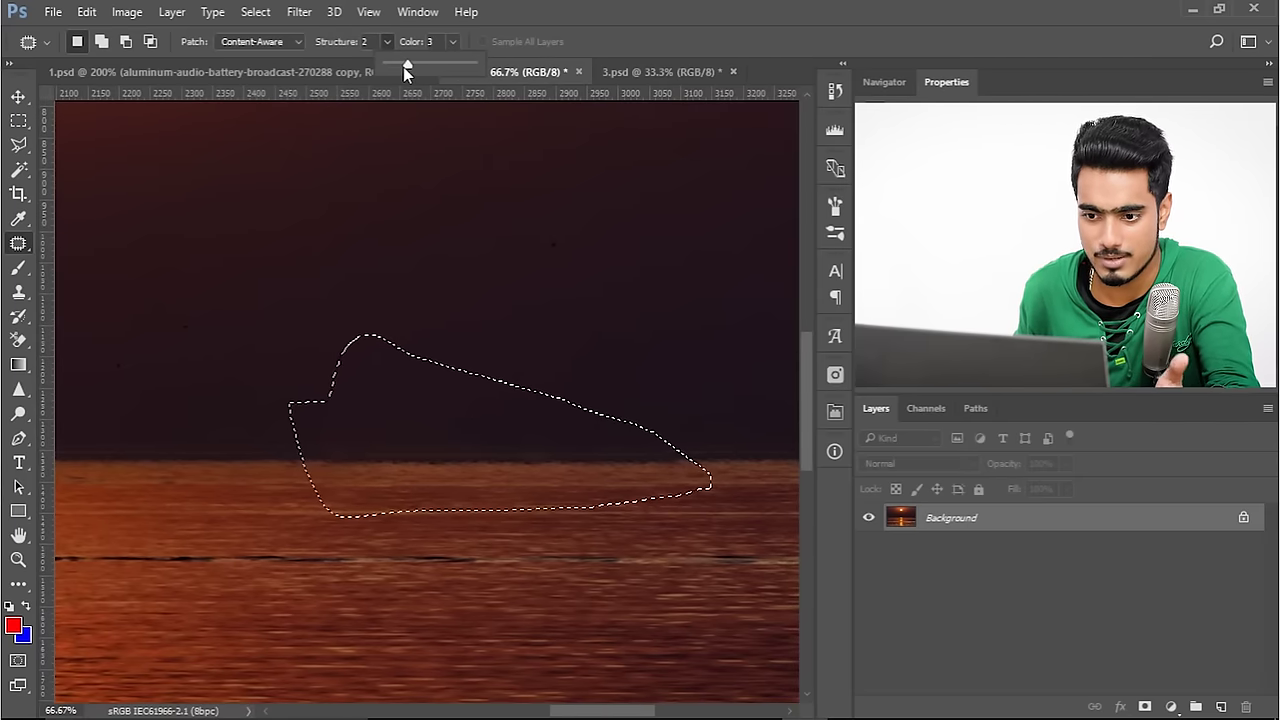
pyautogui.moveTo(403, 67)
pyautogui.mouseDown()
pyautogui.moveTo(387, 68)
pyautogui.moveTo(409, 62)
pyautogui.mouseUp()
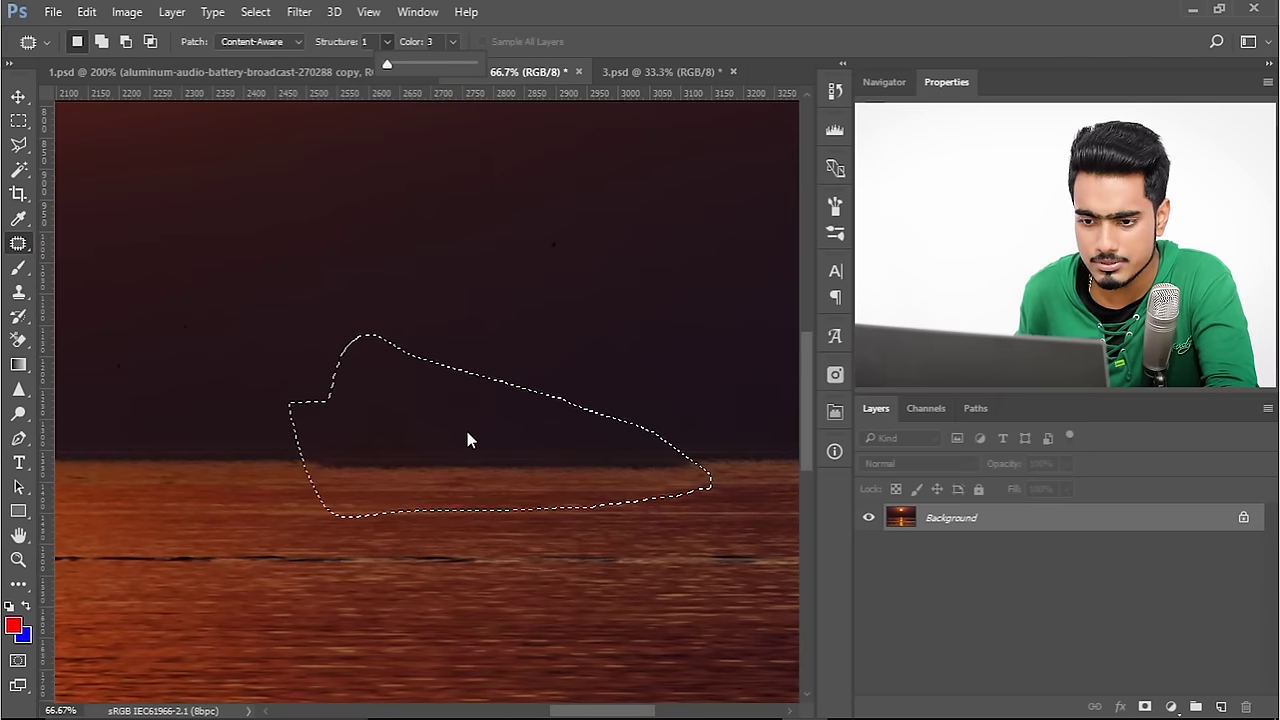
pyautogui.click(452, 42)
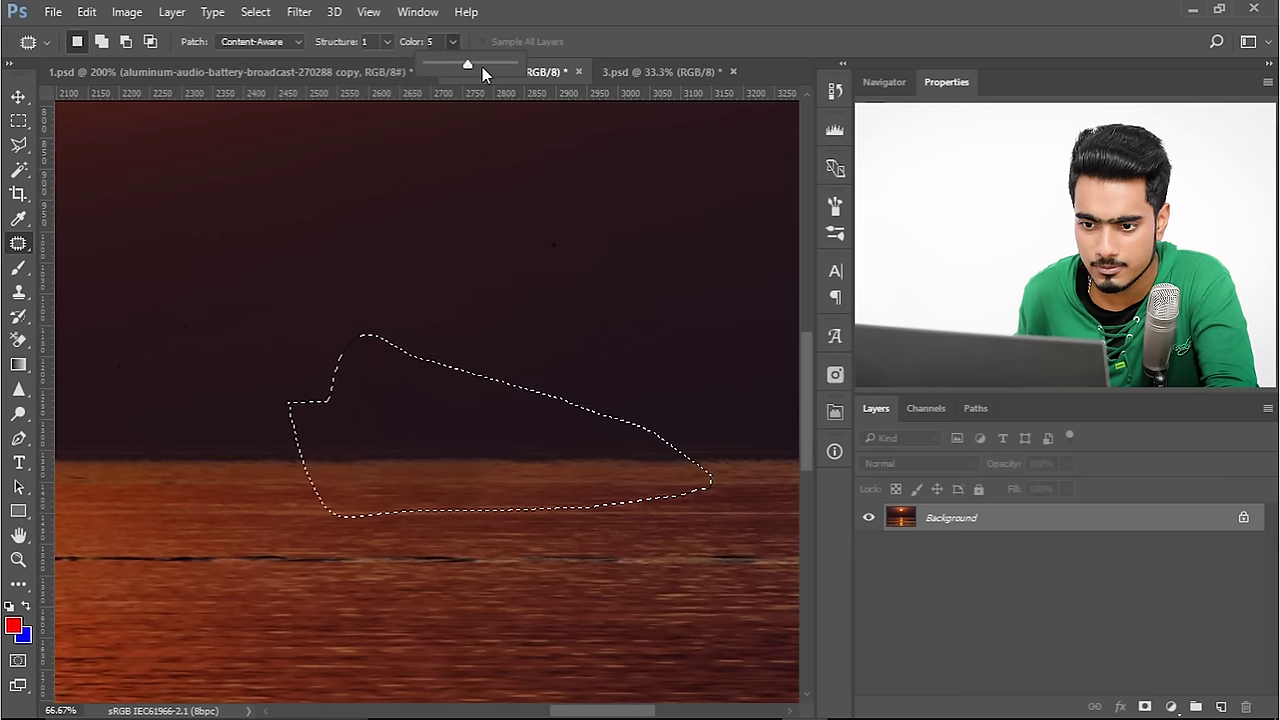
pyautogui.moveTo(467, 65); pyautogui.dragTo(459, 67)
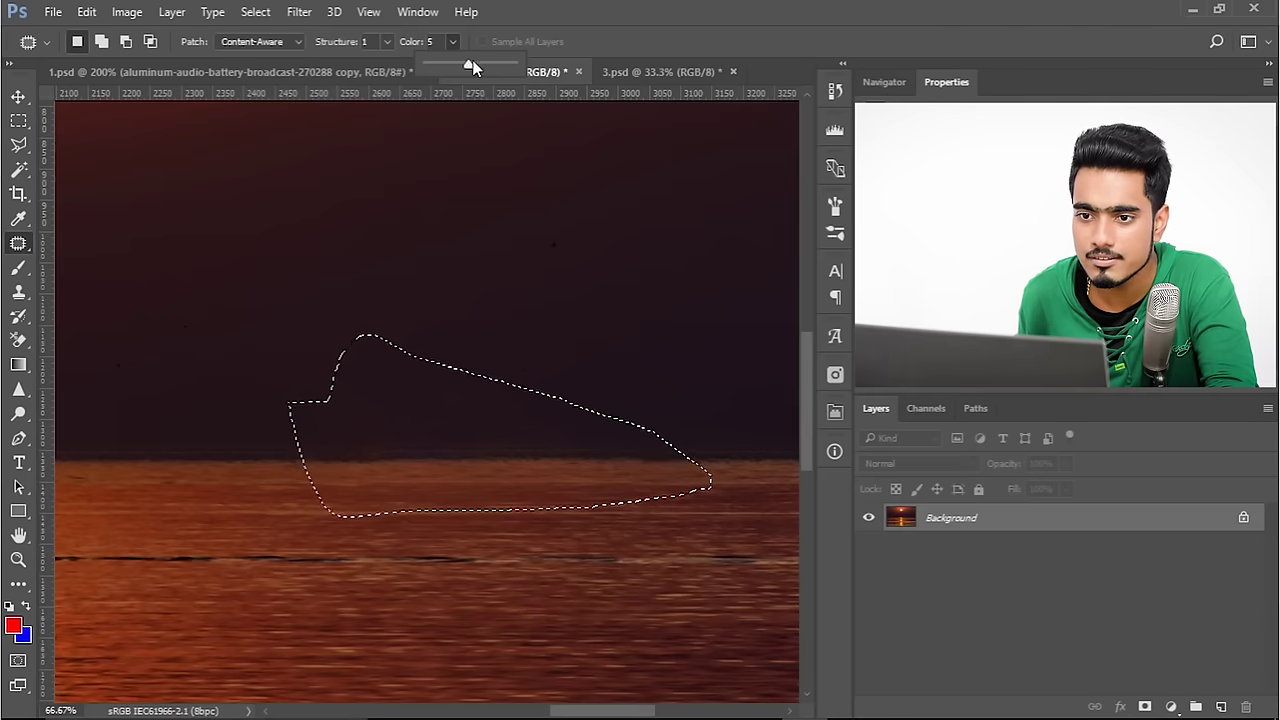
pyautogui.moveTo(469, 65); pyautogui.dragTo(484, 66)
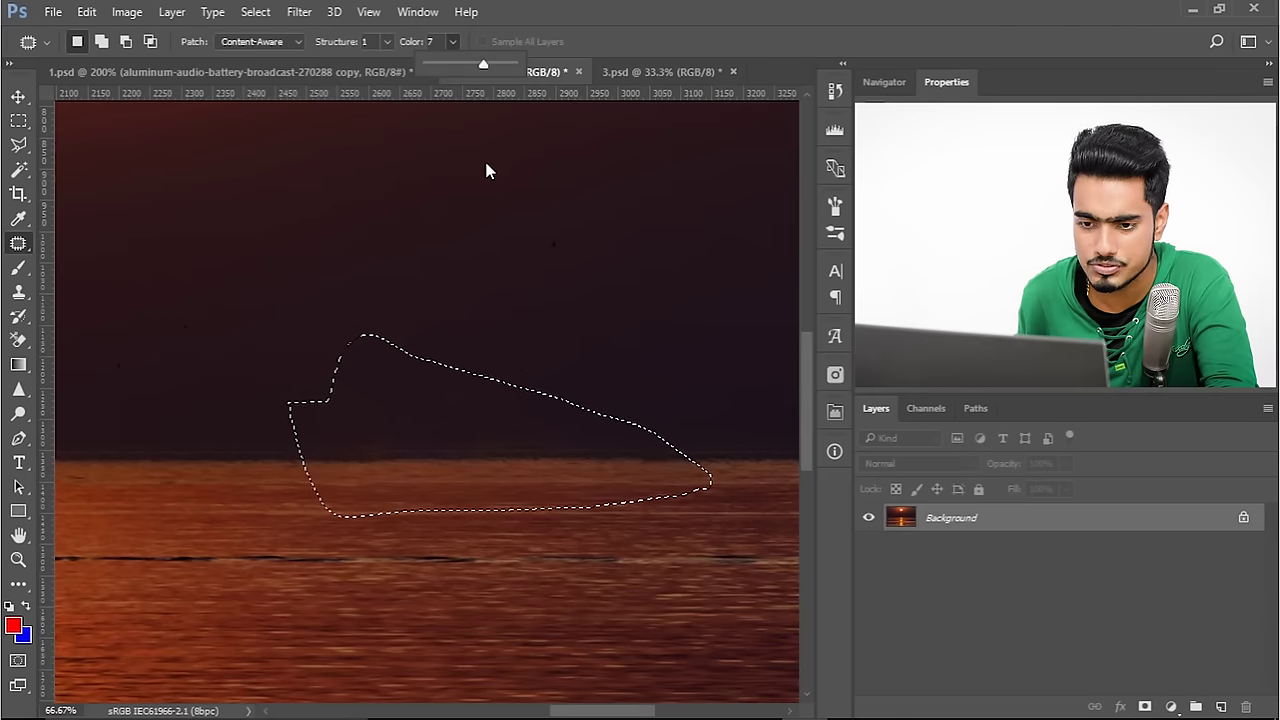
pyautogui.click(487, 274)
pyautogui.hotkey('ctrl', '-')
pyautogui.hotkey('ctrl', '-')
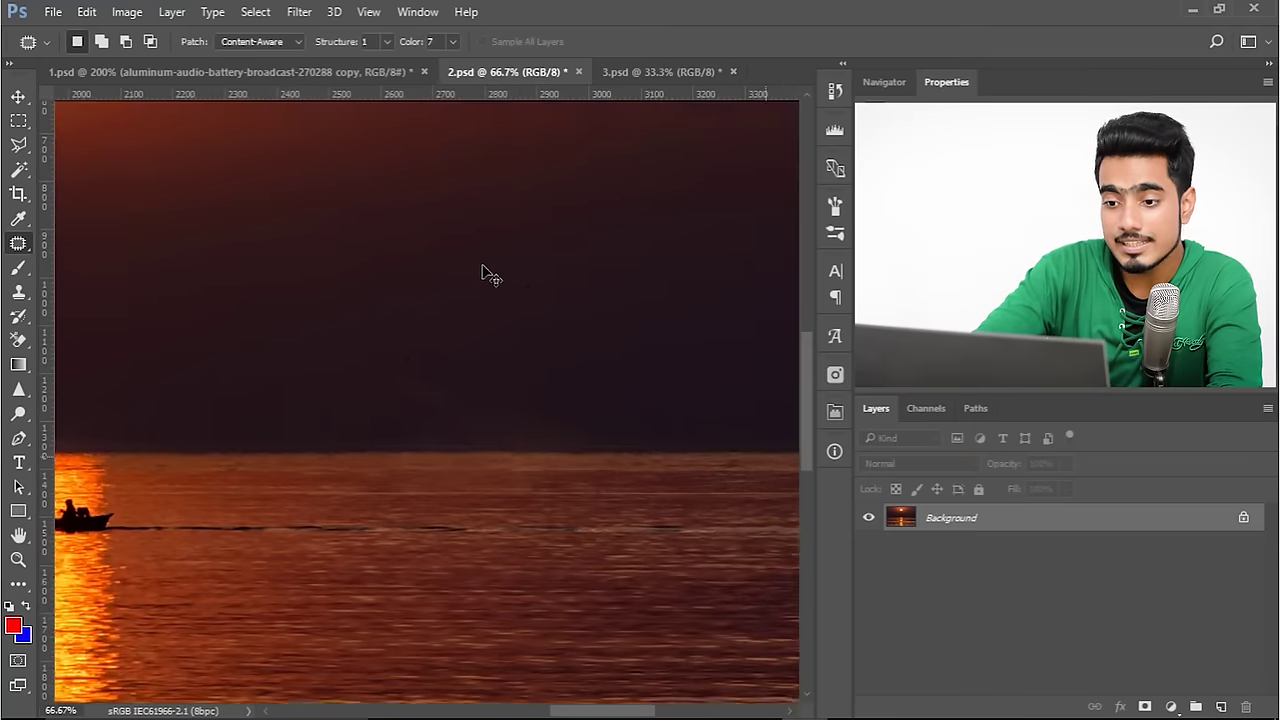
pyautogui.hotkey('ctrl', '-')
# Zoom out to view the whole sunset photo in 2.psd
pyautogui.hotkey('ctrl', '+')
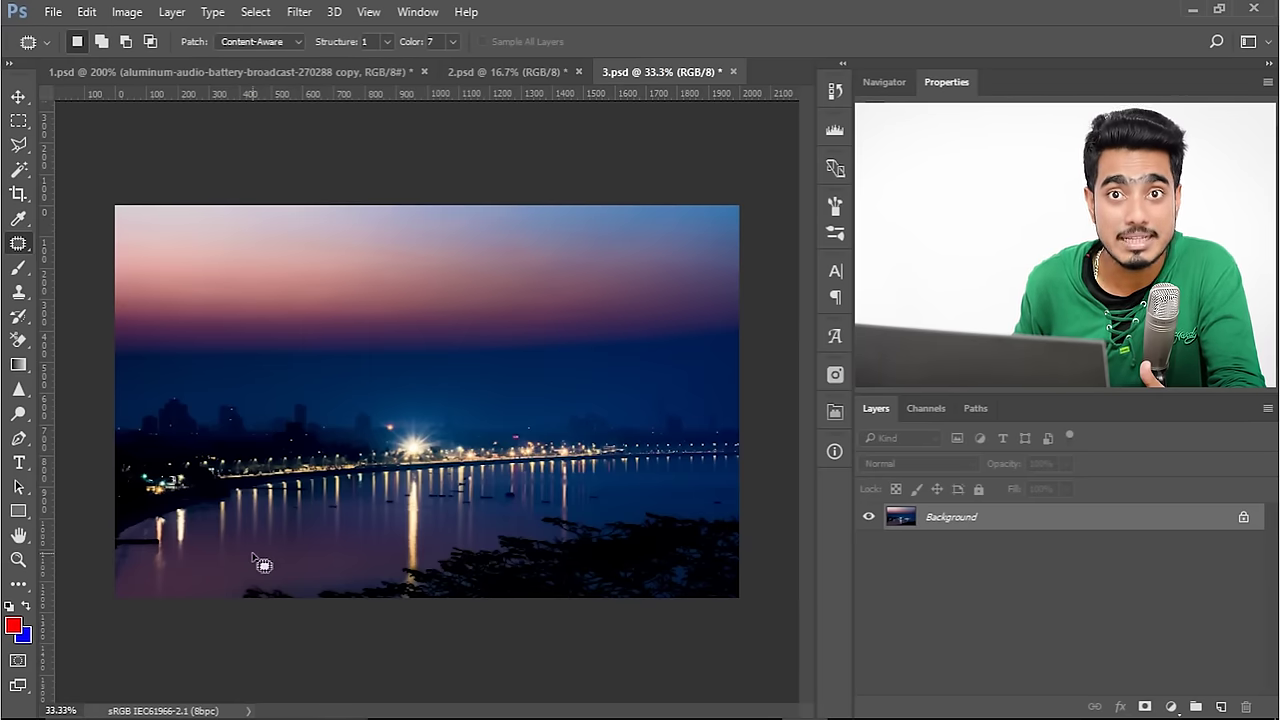
# Switch to the Magnetic Lasso and duplicate the Background layer as a working copy
pyautogui.click(20, 147)
pyautogui.rightClick(20, 147)
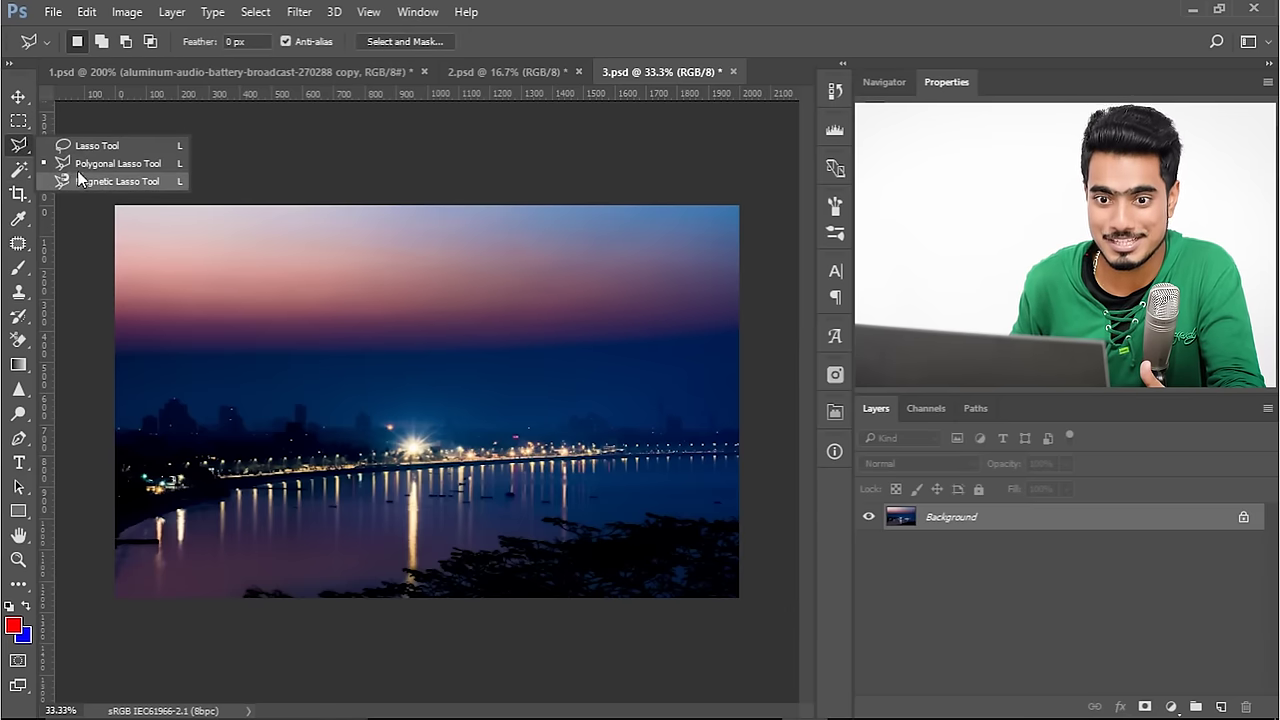
pyautogui.click(78, 176)
pyautogui.scroll(1, 118, 287)
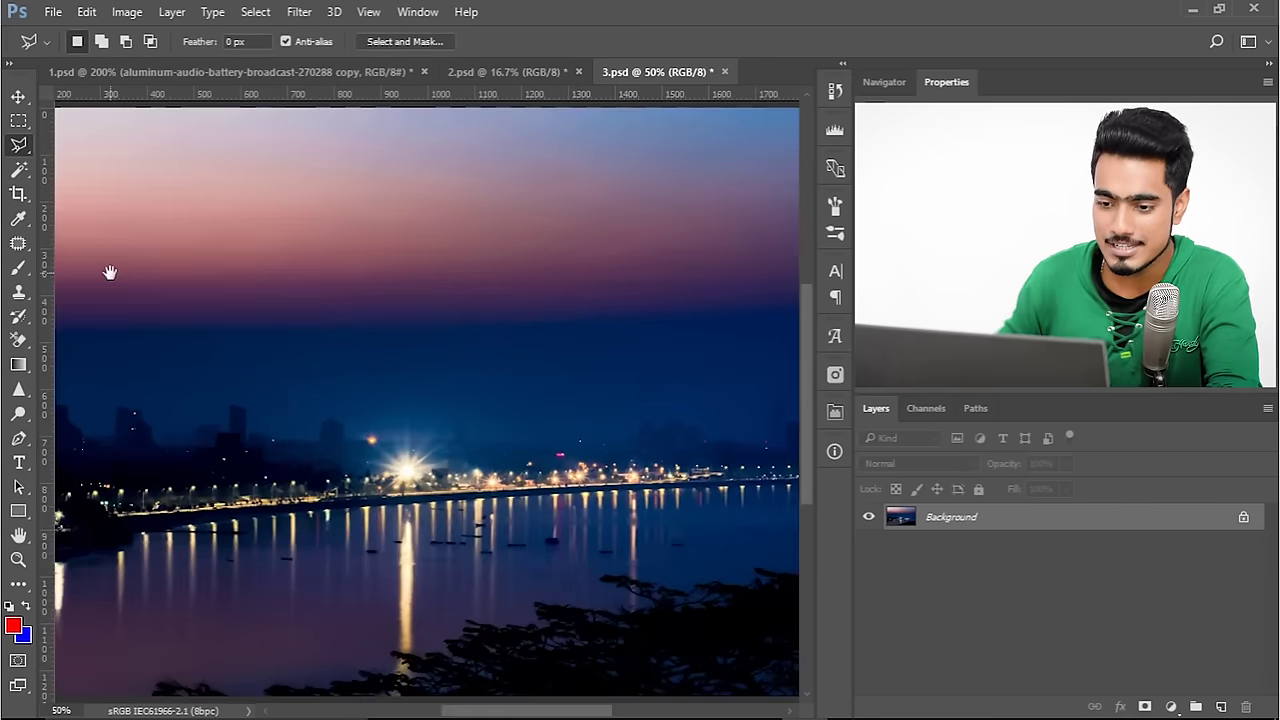
pyautogui.moveTo(291, 374)
pyautogui.mouseDown()
pyautogui.moveTo(40, 140)
pyautogui.moveTo(215, 300)
pyautogui.moveTo(226, 295)
pyautogui.mouseUp()
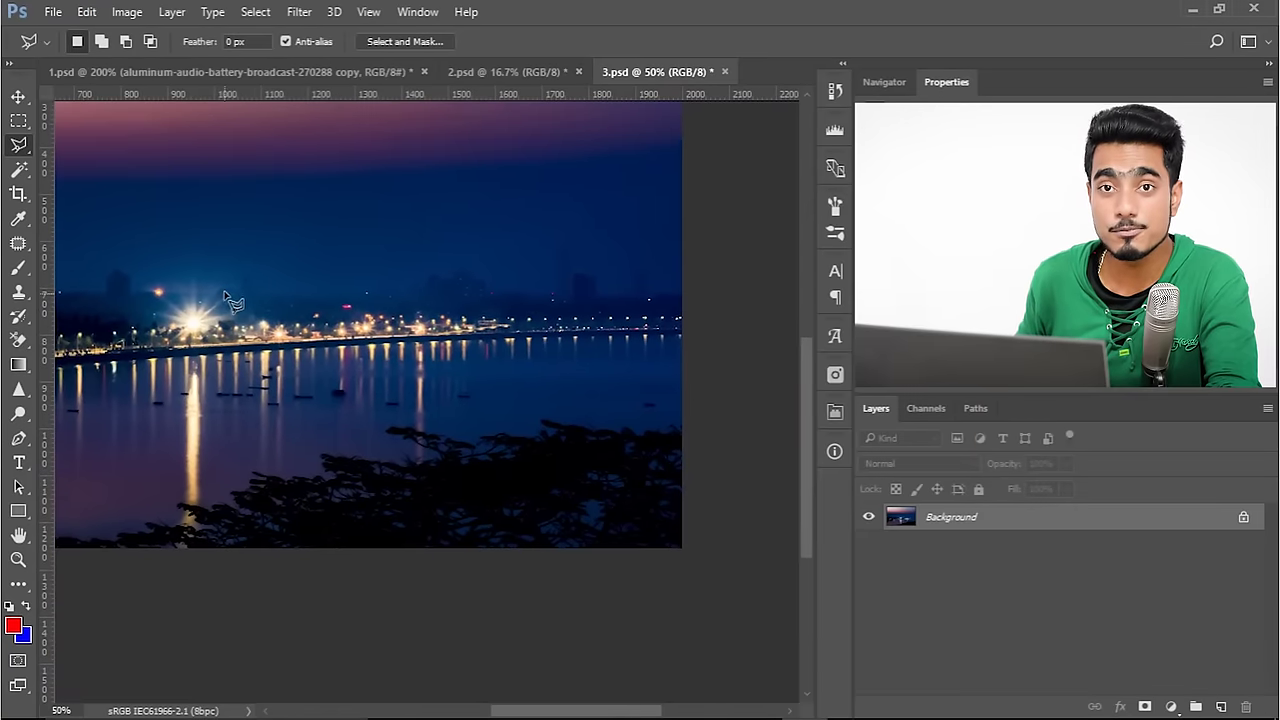
pyautogui.moveTo(1100, 515); pyautogui.dragTo(1221, 706)
pyautogui.moveTo(420, 425); pyautogui.dragTo(526, 455)
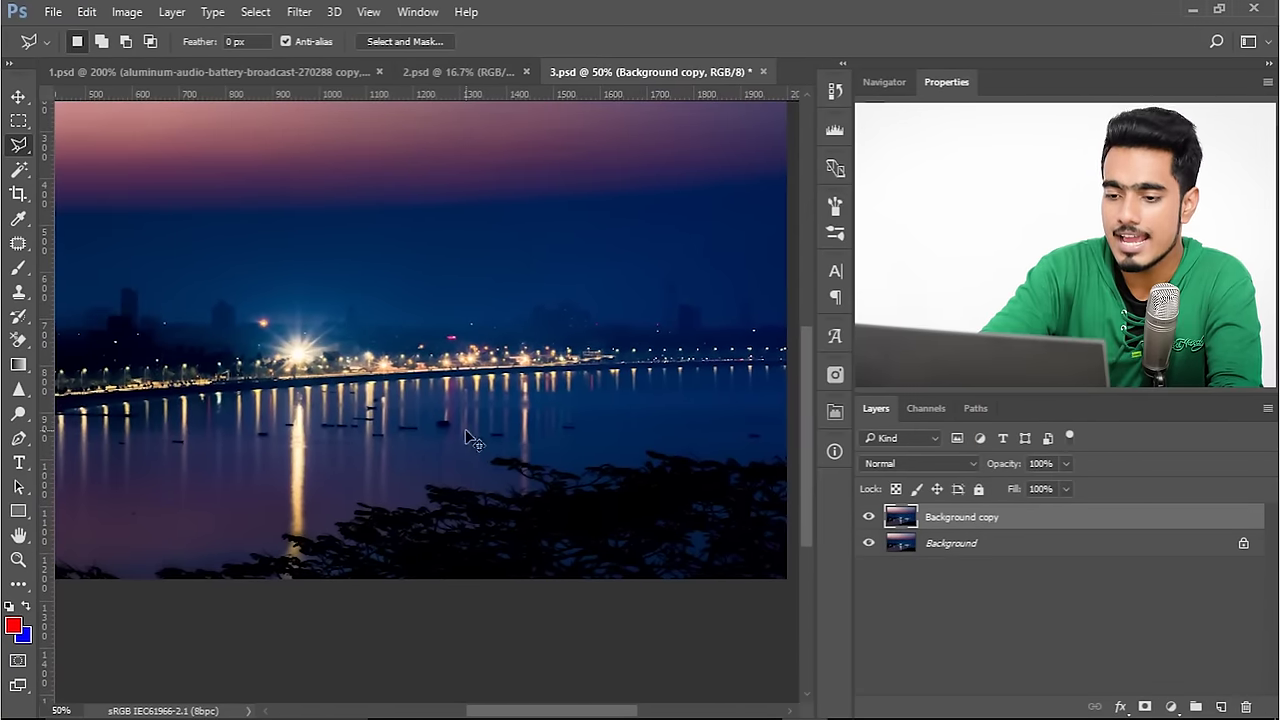
# Trace a Magnetic Lasso selection around the dark foreground trees along the bottom edge
pyautogui.hotkey('ctrl', '-')
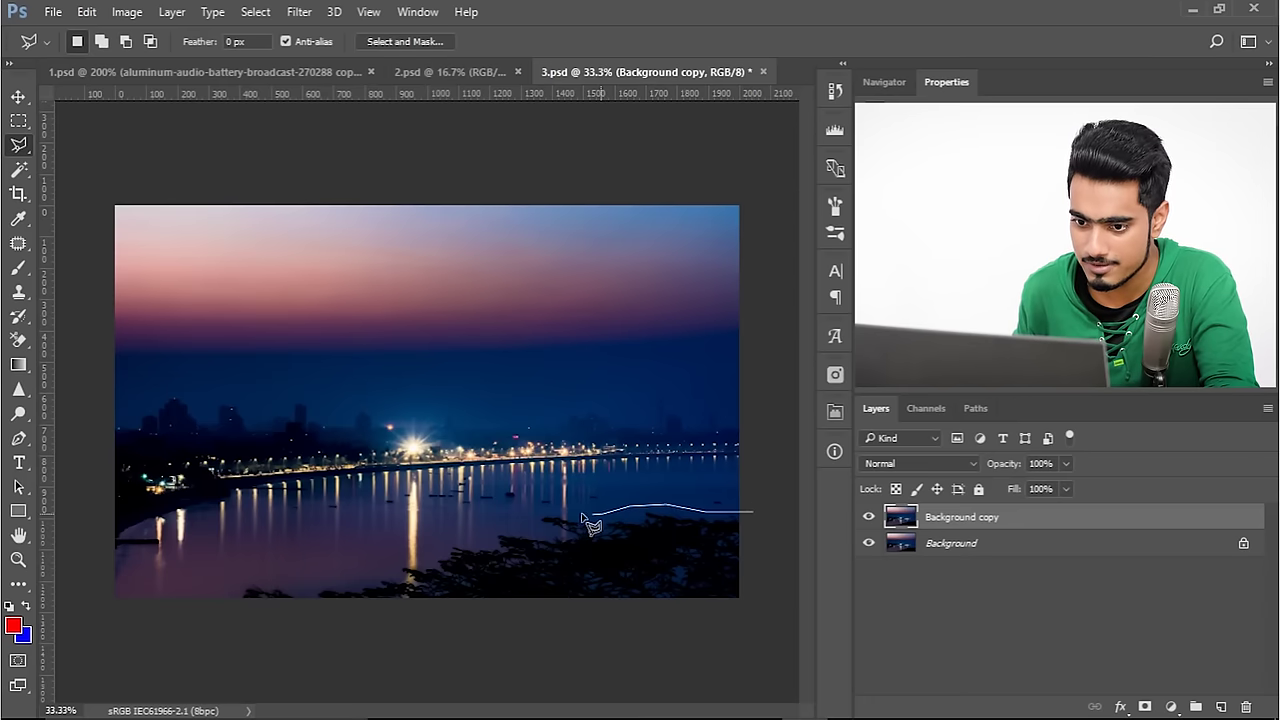
pyautogui.moveTo(555, 516); pyautogui.dragTo(507, 537)
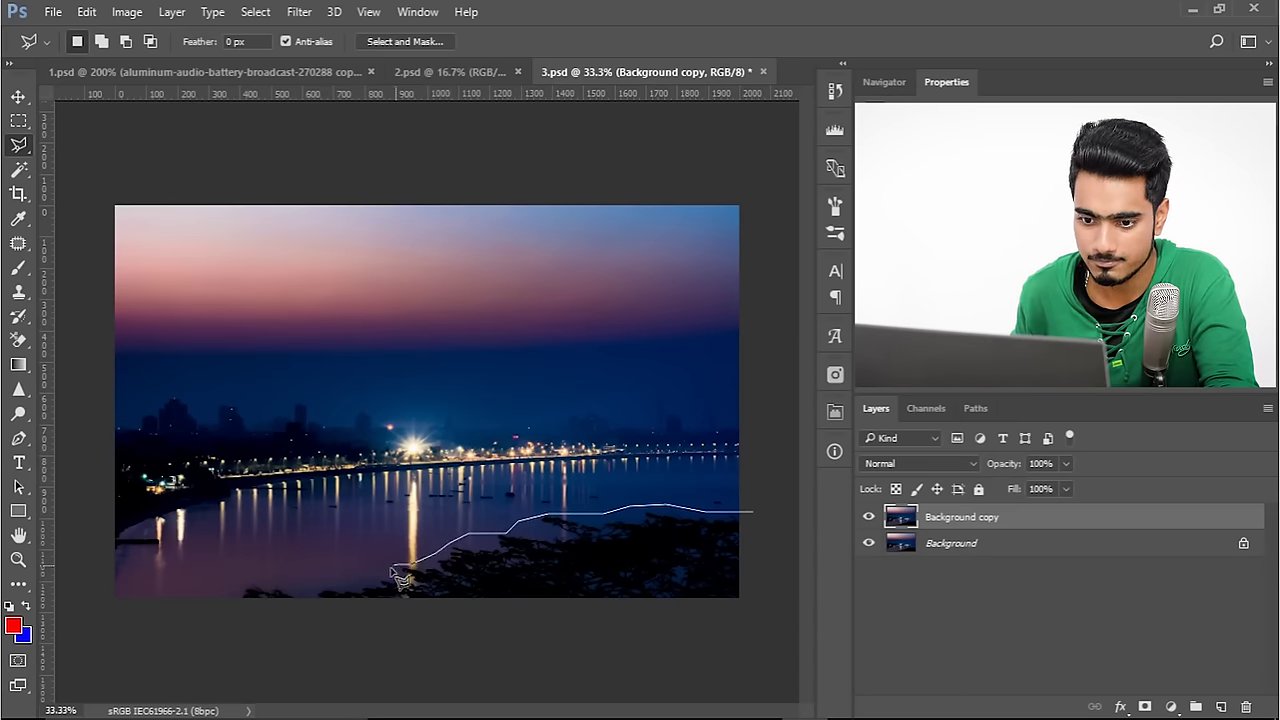
pyautogui.moveTo(370, 590)
pyautogui.mouseDown()
pyautogui.moveTo(227, 581)
pyautogui.moveTo(213, 610)
pyautogui.moveTo(655, 658)
pyautogui.moveTo(757, 637)
pyautogui.moveTo(766, 528)
pyautogui.mouseUp()
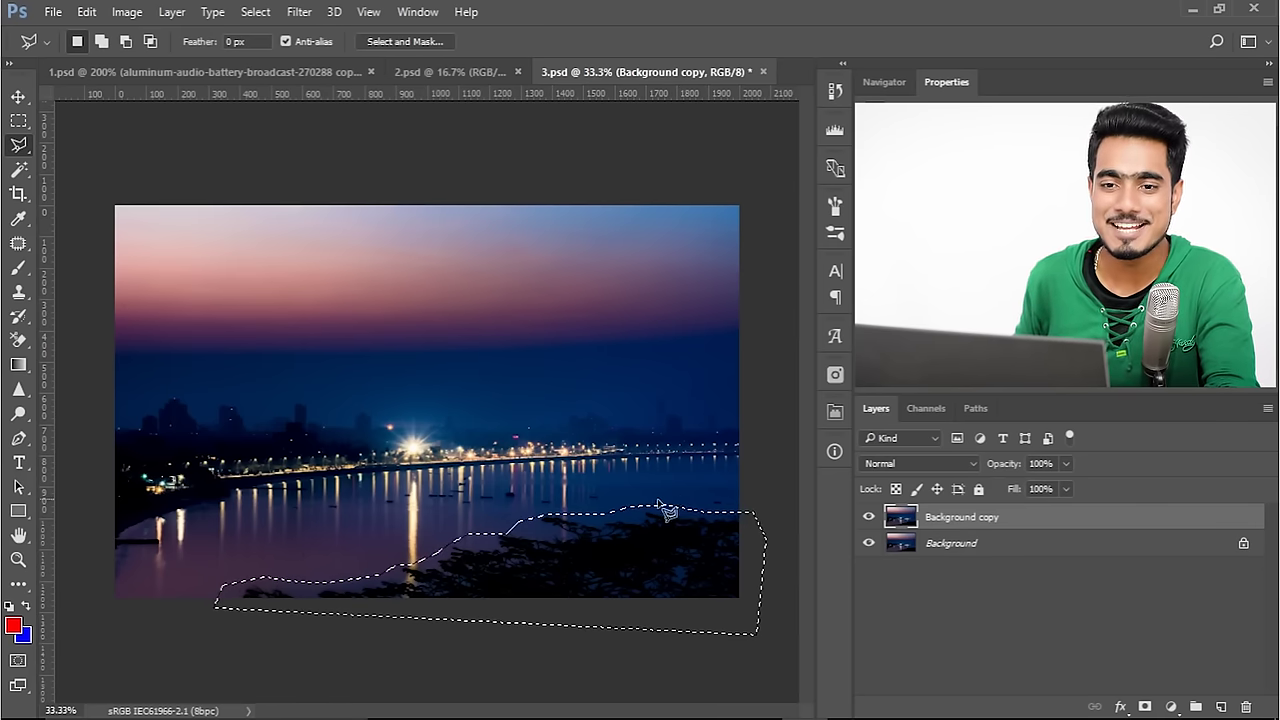
pyautogui.click(87, 12)
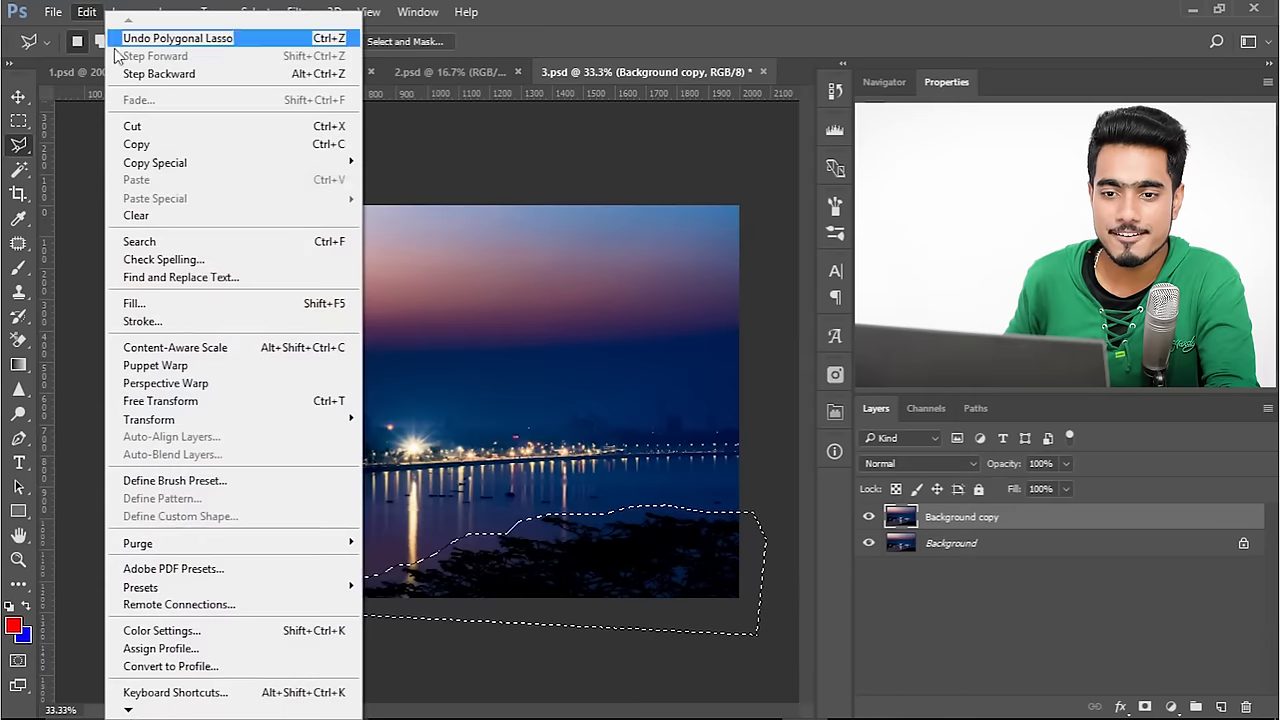
# Fill the tree selection using Content-Aware contents, then deselect
pyautogui.click(197, 303)
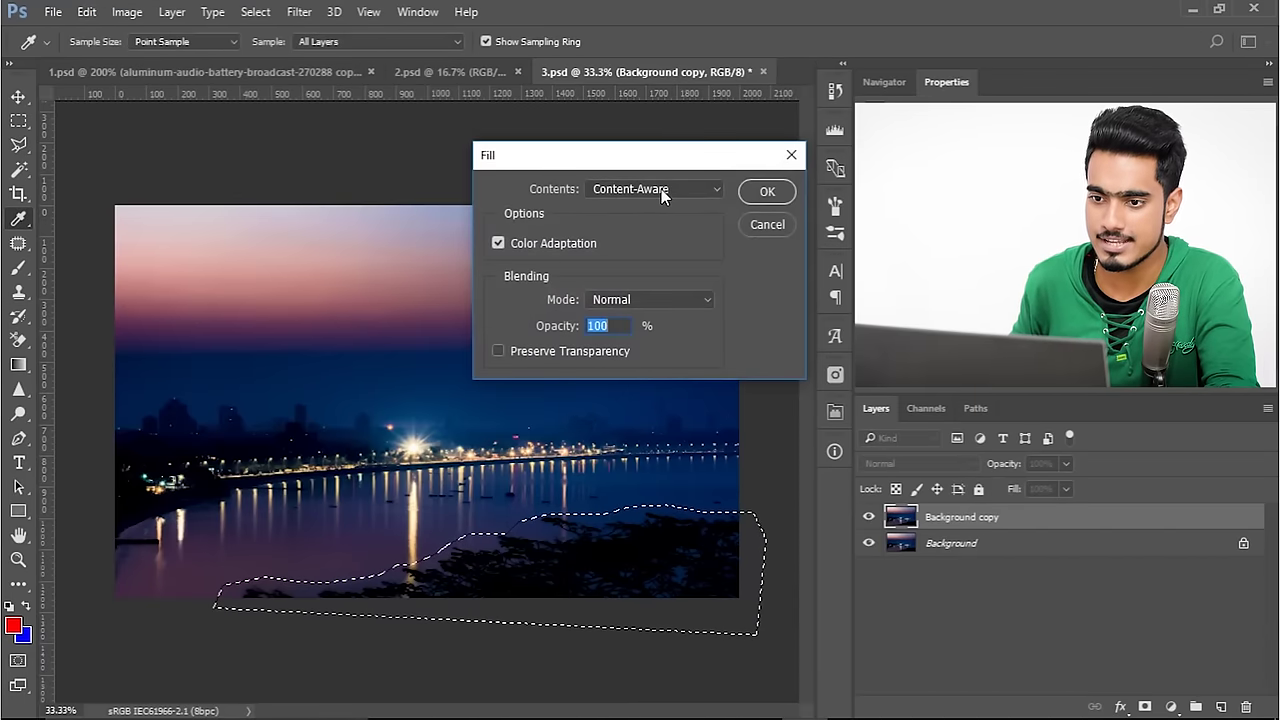
pyautogui.click(767, 191)
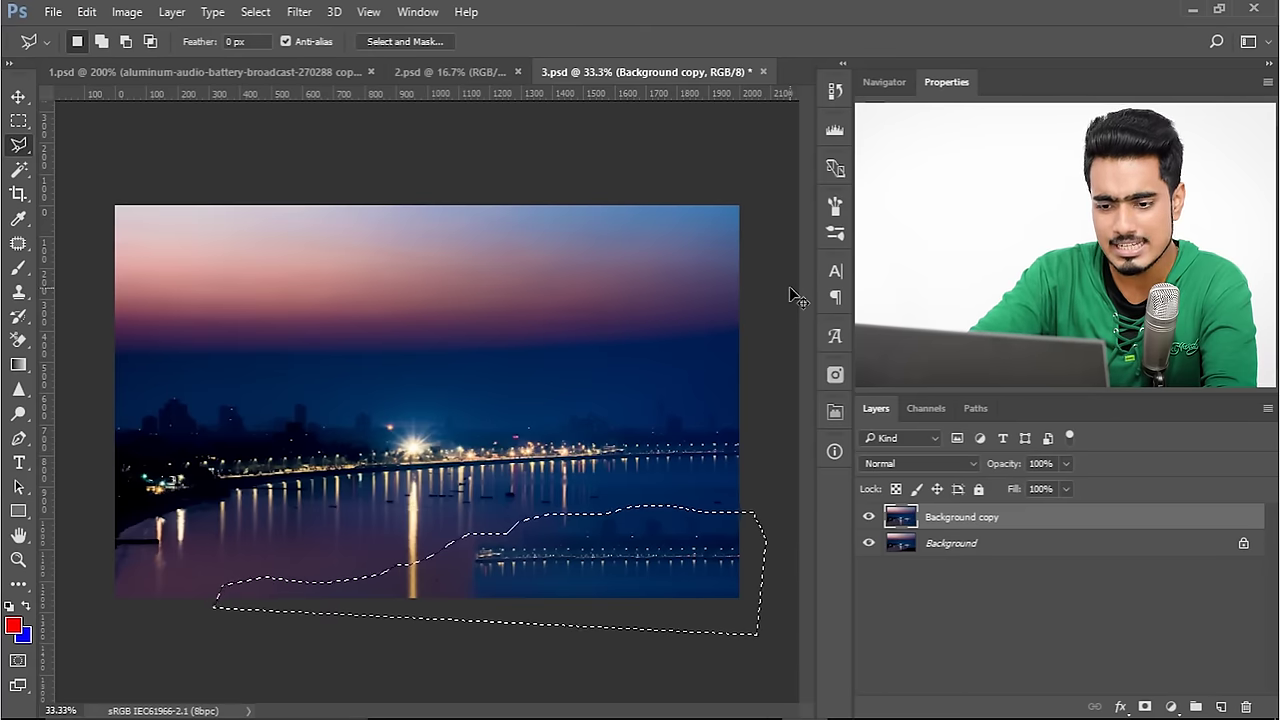
pyautogui.hotkey('ctrl', 'd')
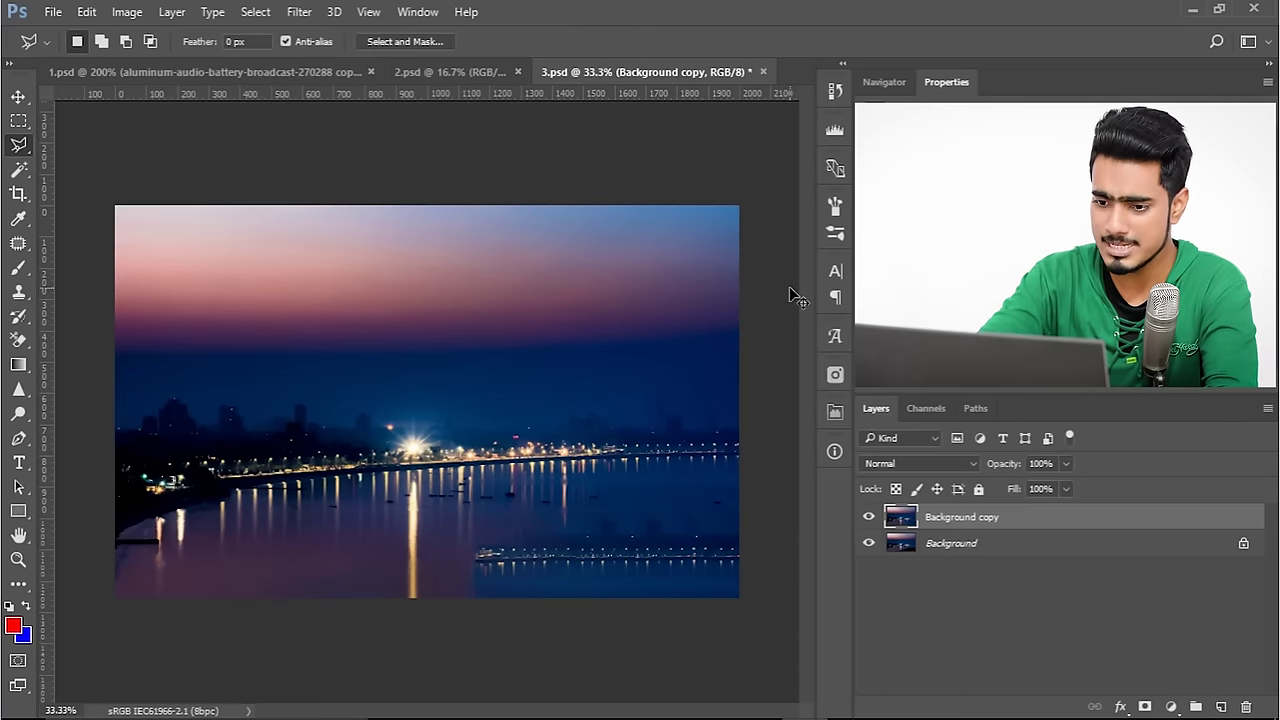
pyautogui.hotkey('ctrl', '+')
# Use a Content-Aware patch to replace the stray row of jetty lights with clean water
pyautogui.moveTo(718, 417); pyautogui.dragTo(457, 335)
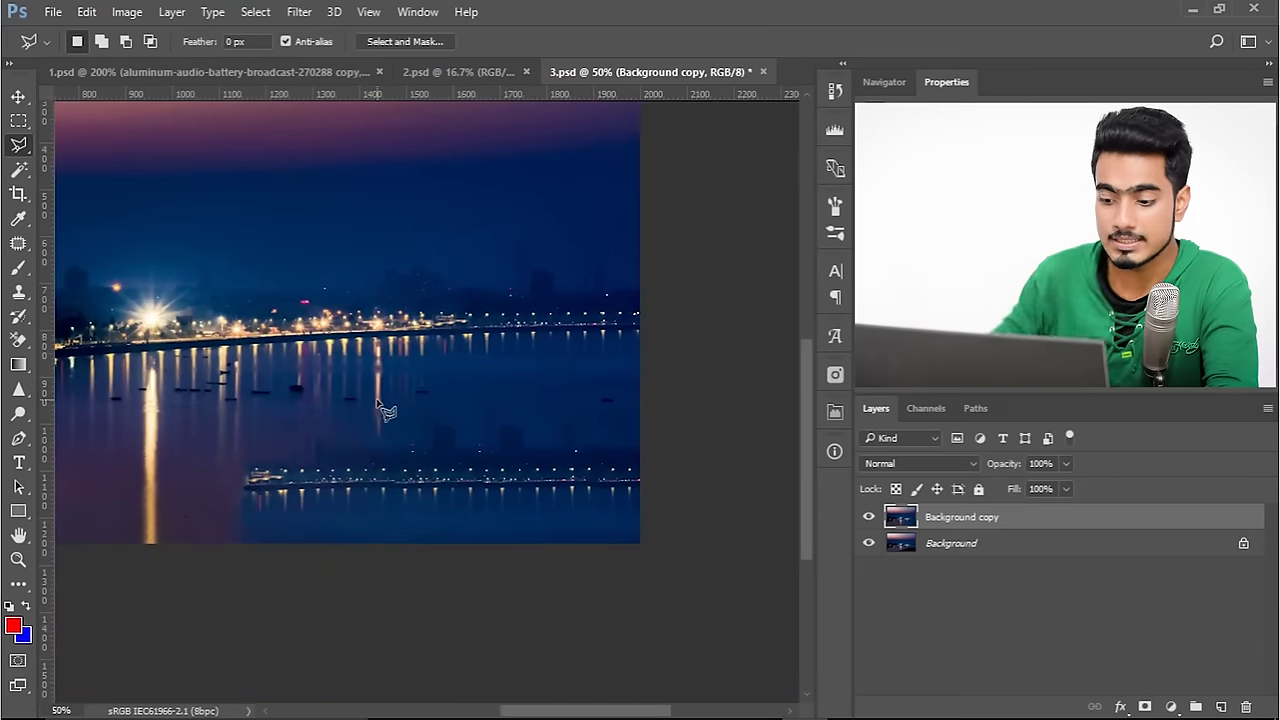
pyautogui.hotkey('ctrl', '+')
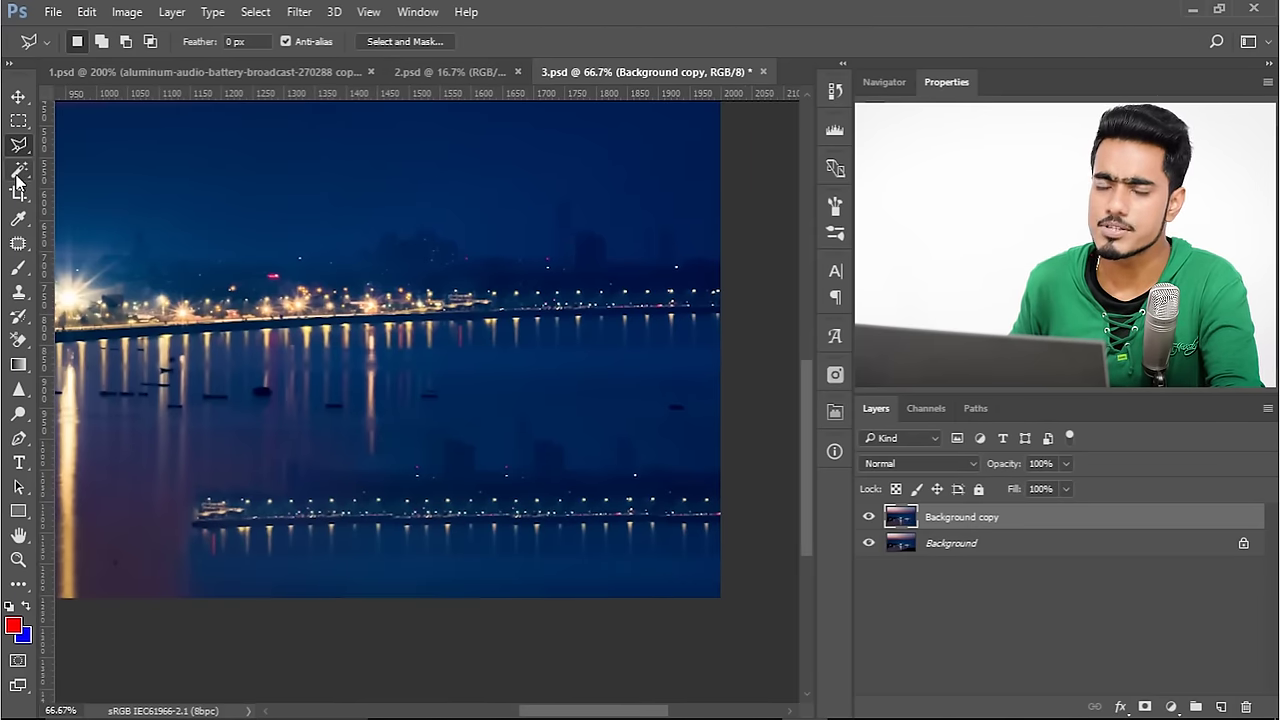
pyautogui.click(18, 242)
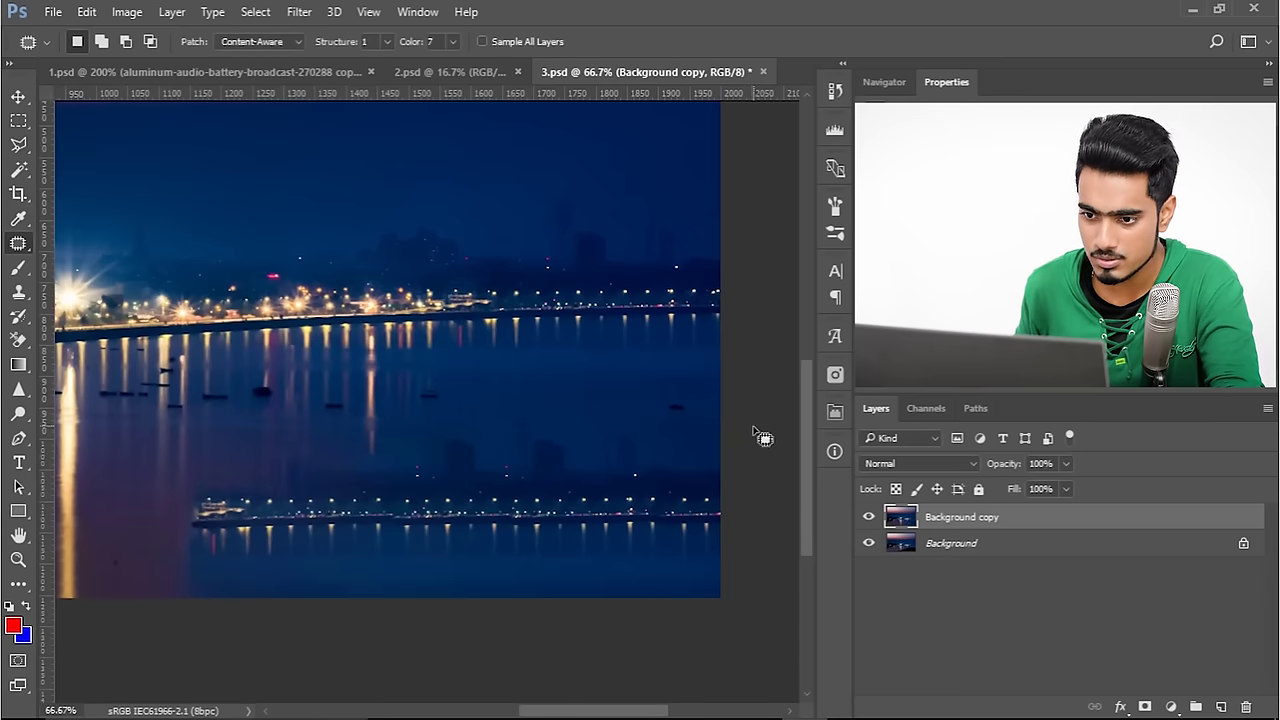
pyautogui.moveTo(753, 428)
pyautogui.mouseDown()
pyautogui.moveTo(680, 440)
pyautogui.moveTo(600, 410)
pyautogui.moveTo(495, 420)
pyautogui.moveTo(262, 460)
pyautogui.moveTo(166, 520)
pyautogui.moveTo(318, 630)
pyautogui.moveTo(752, 628)
pyautogui.moveTo(729, 537)
pyautogui.mouseUp()
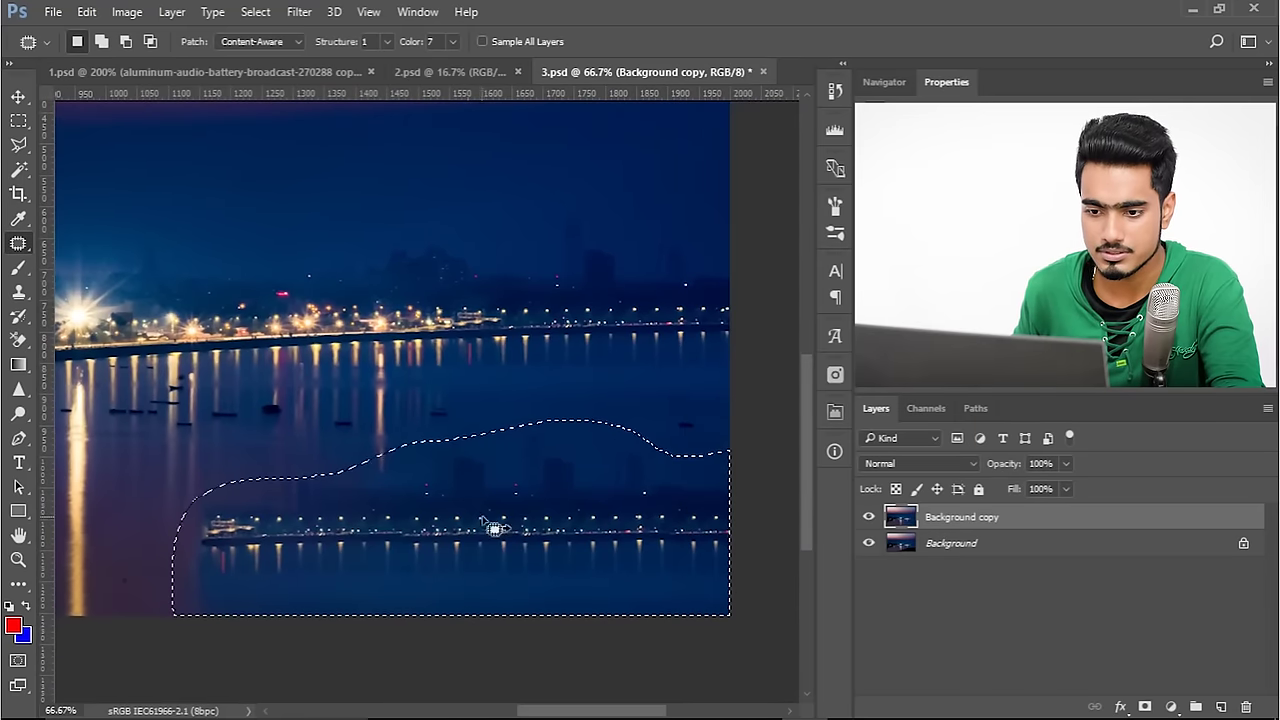
pyautogui.moveTo(494, 528); pyautogui.dragTo(173, 510)
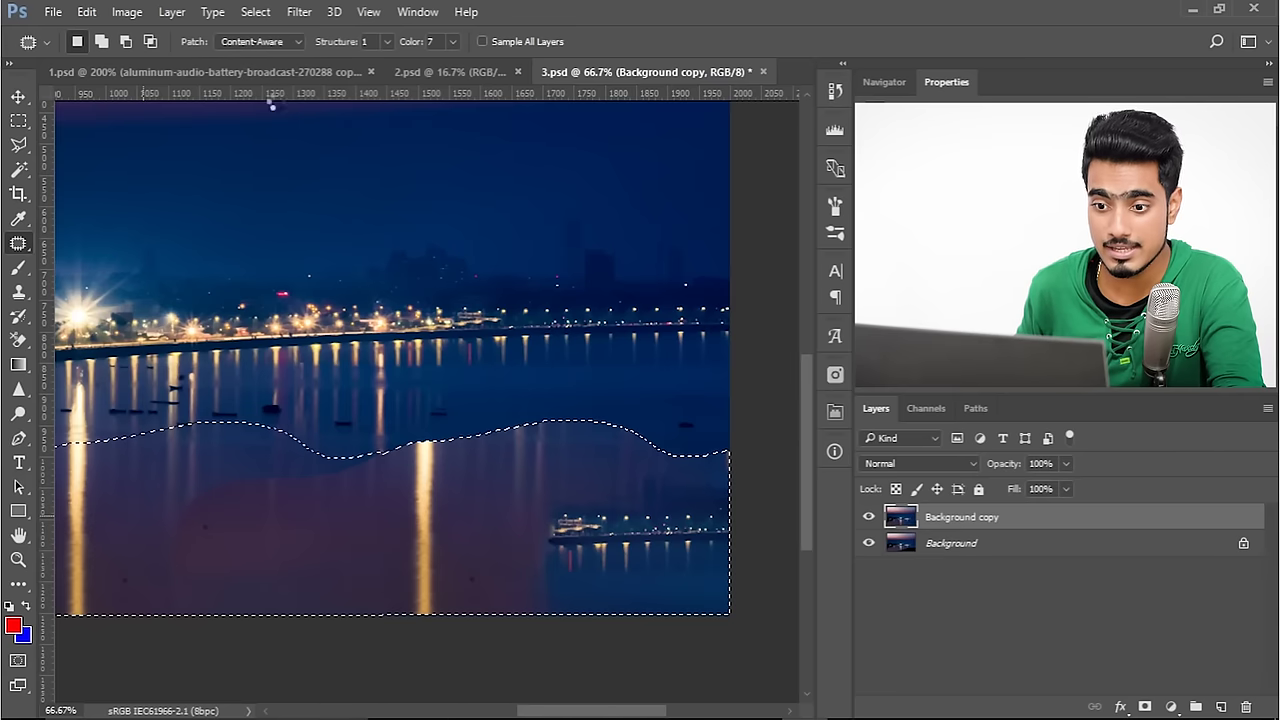
pyautogui.moveTo(173, 510); pyautogui.dragTo(173, 510)
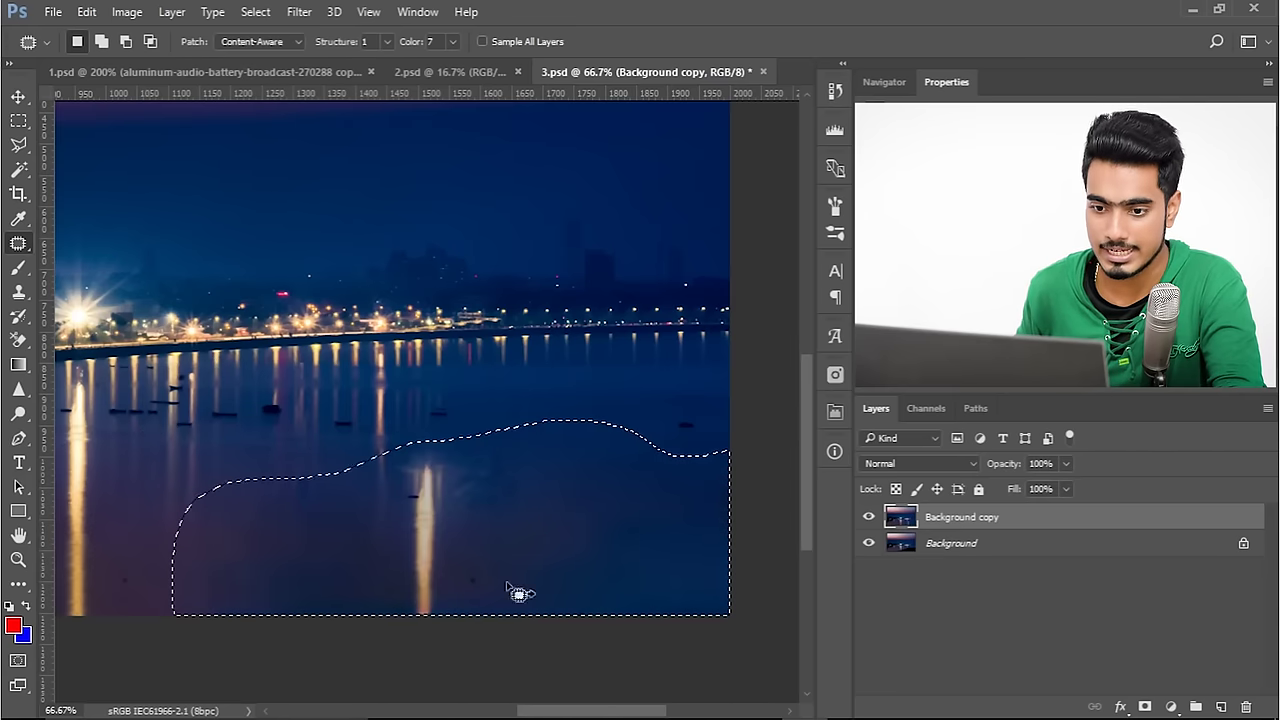
pyautogui.moveTo(437, 522); pyautogui.dragTo(508, 474)
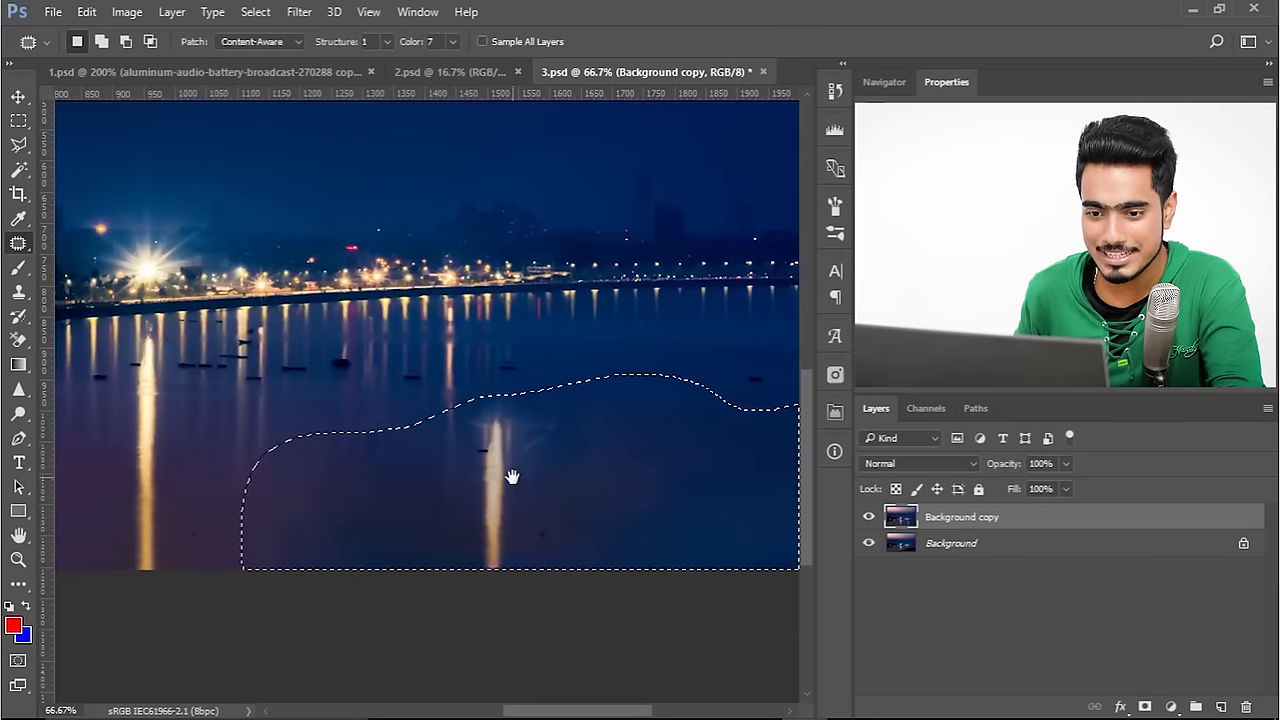
pyautogui.click(386, 41)
pyautogui.moveTo(391, 64); pyautogui.dragTo(415, 66)
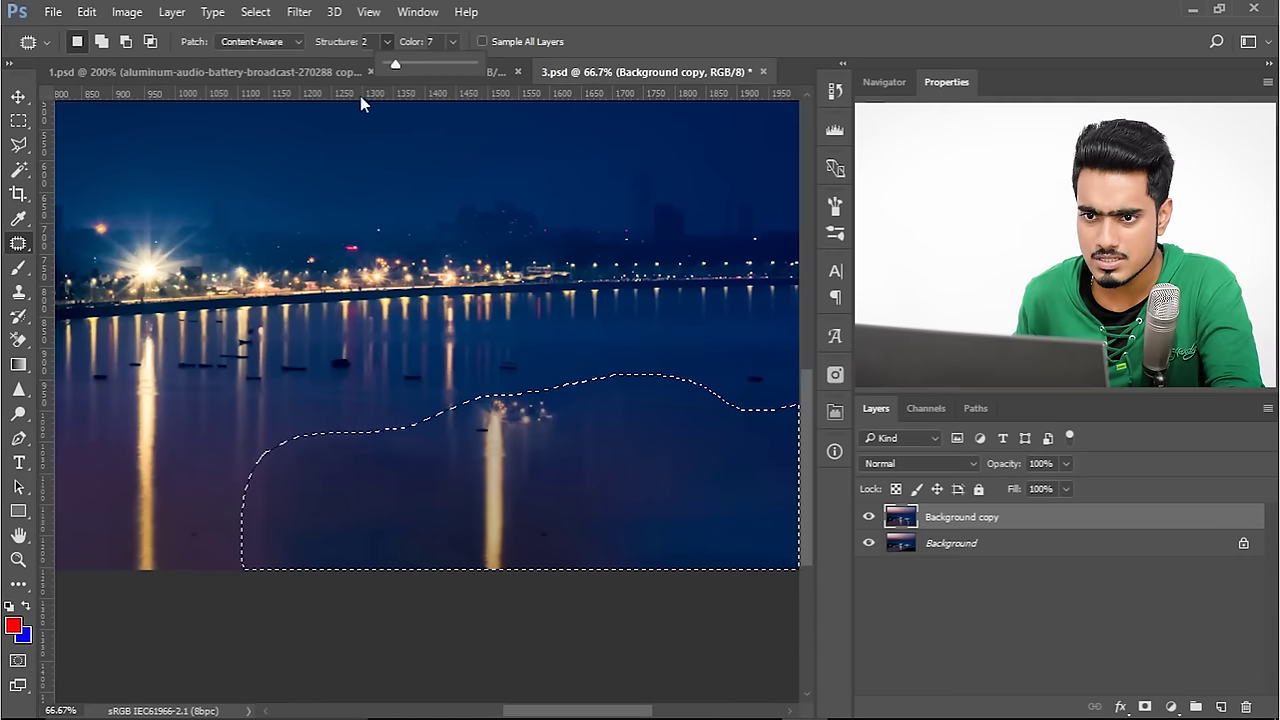
pyautogui.moveTo(395, 64); pyautogui.dragTo(357, 80)
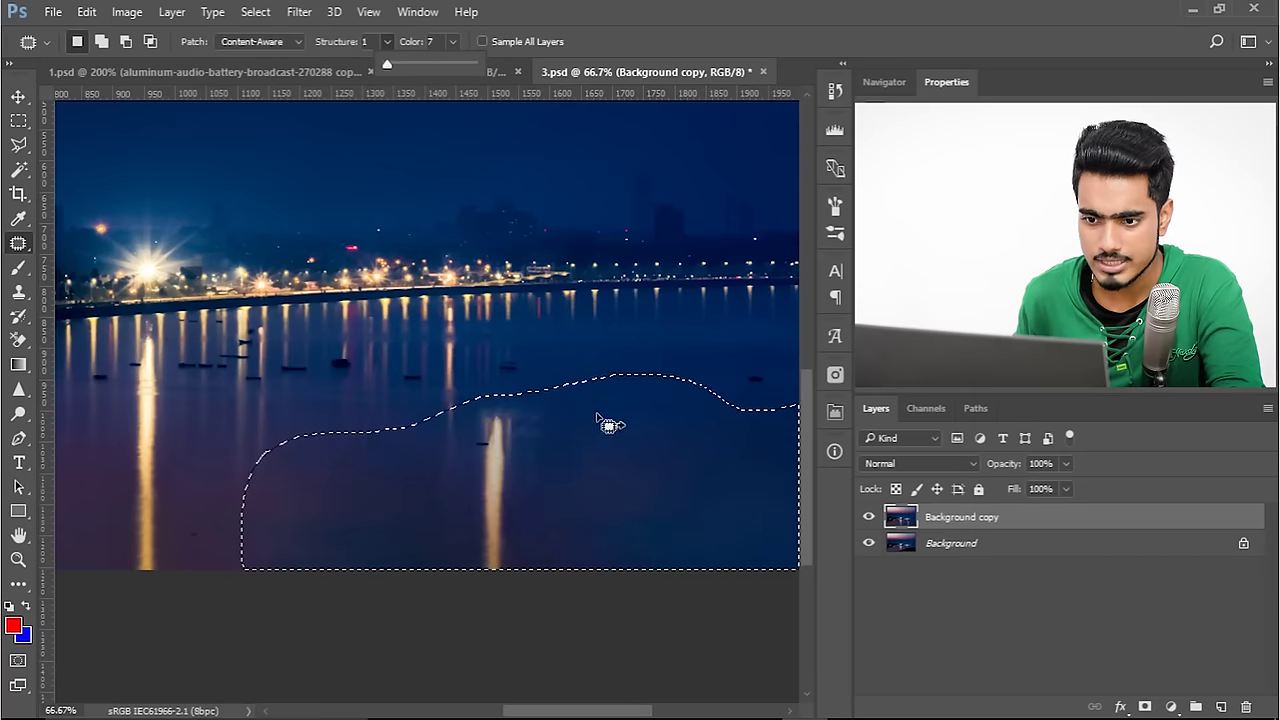
pyautogui.moveTo(457, 50); pyautogui.dragTo(471, 68)
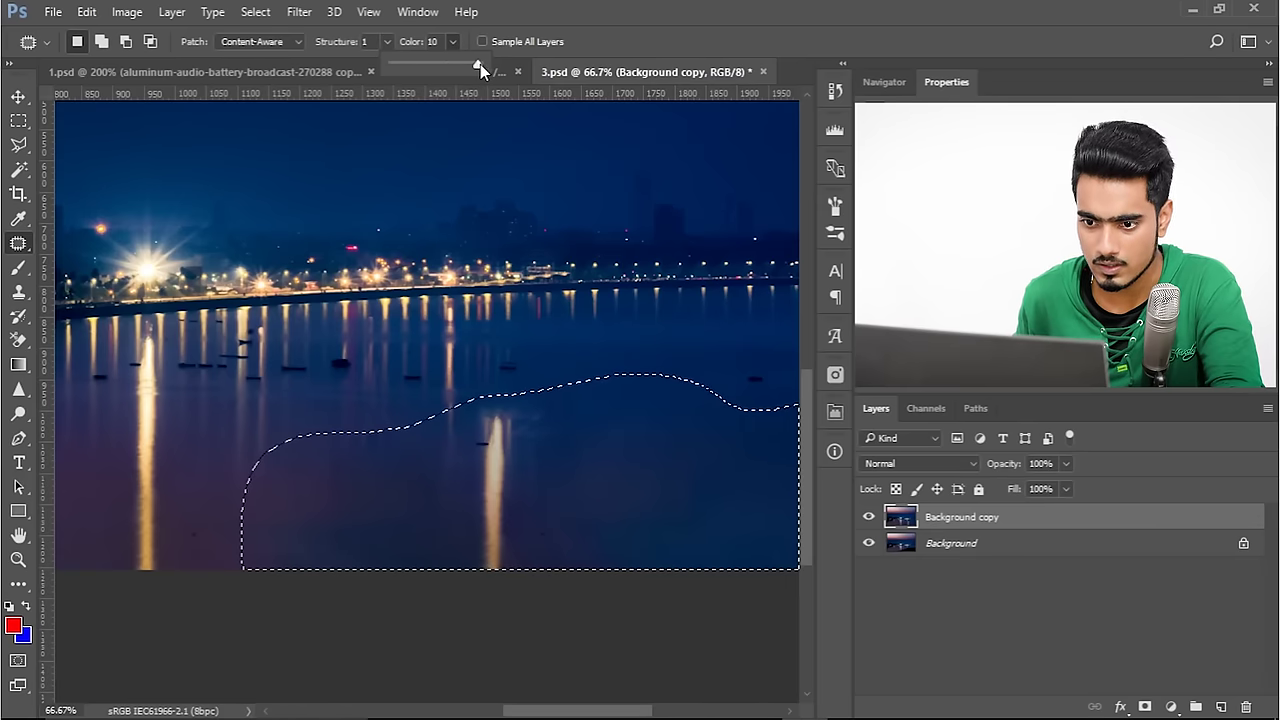
pyautogui.moveTo(476, 64); pyautogui.dragTo(468, 63)
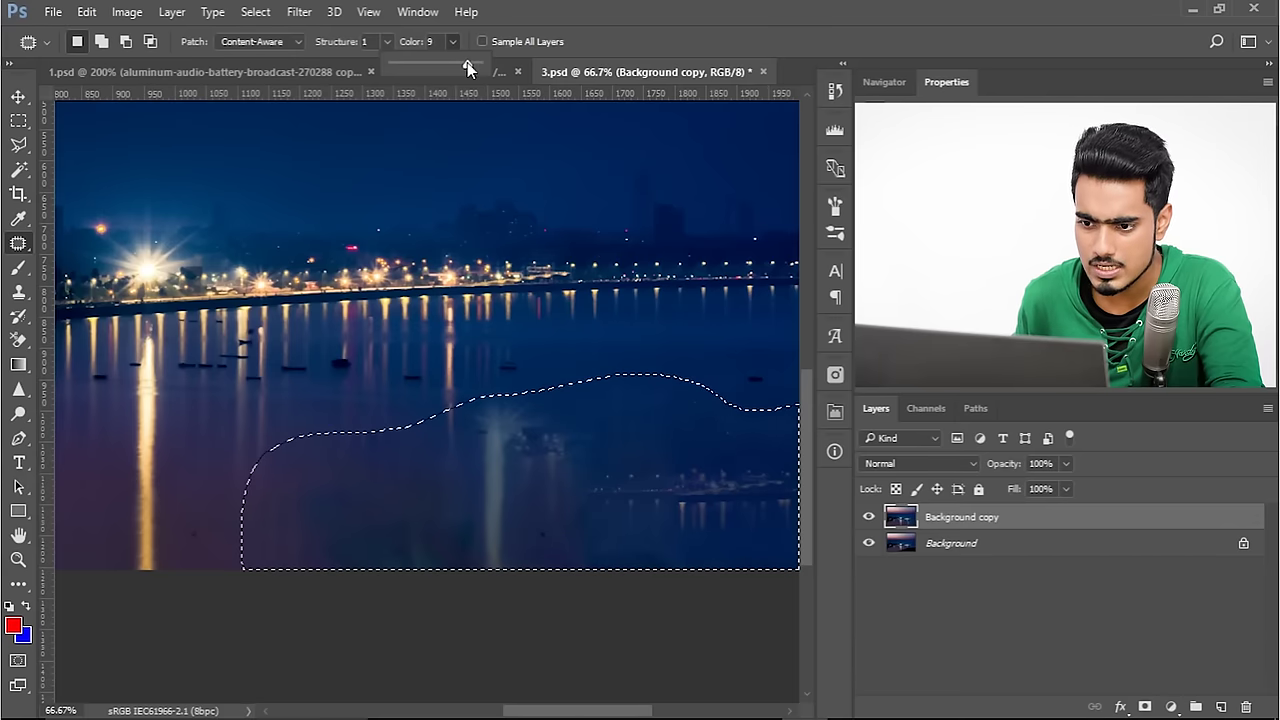
pyautogui.moveTo(467, 63); pyautogui.dragTo(451, 63)
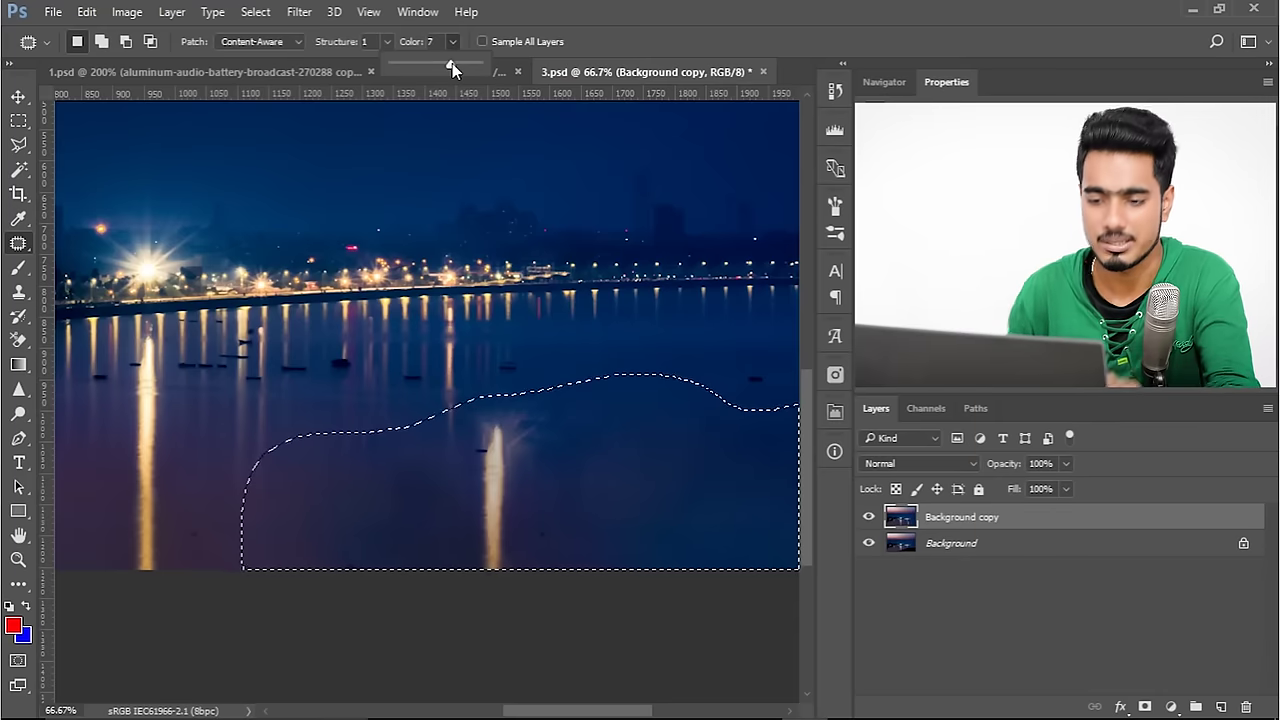
# Replace the leftover bright reflection with plain dark water using a Normal-mode patch
pyautogui.hotkey('ctrl', 'd')
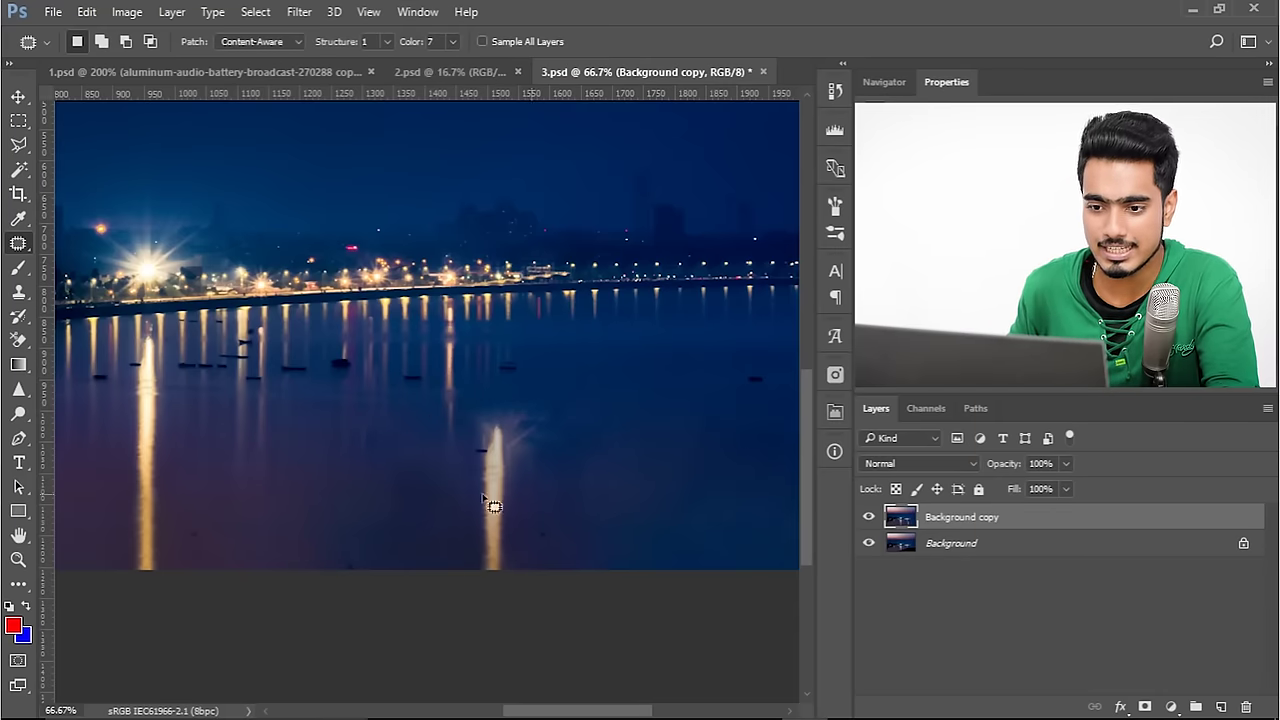
pyautogui.moveTo(367, 488); pyautogui.dragTo(200, 500)
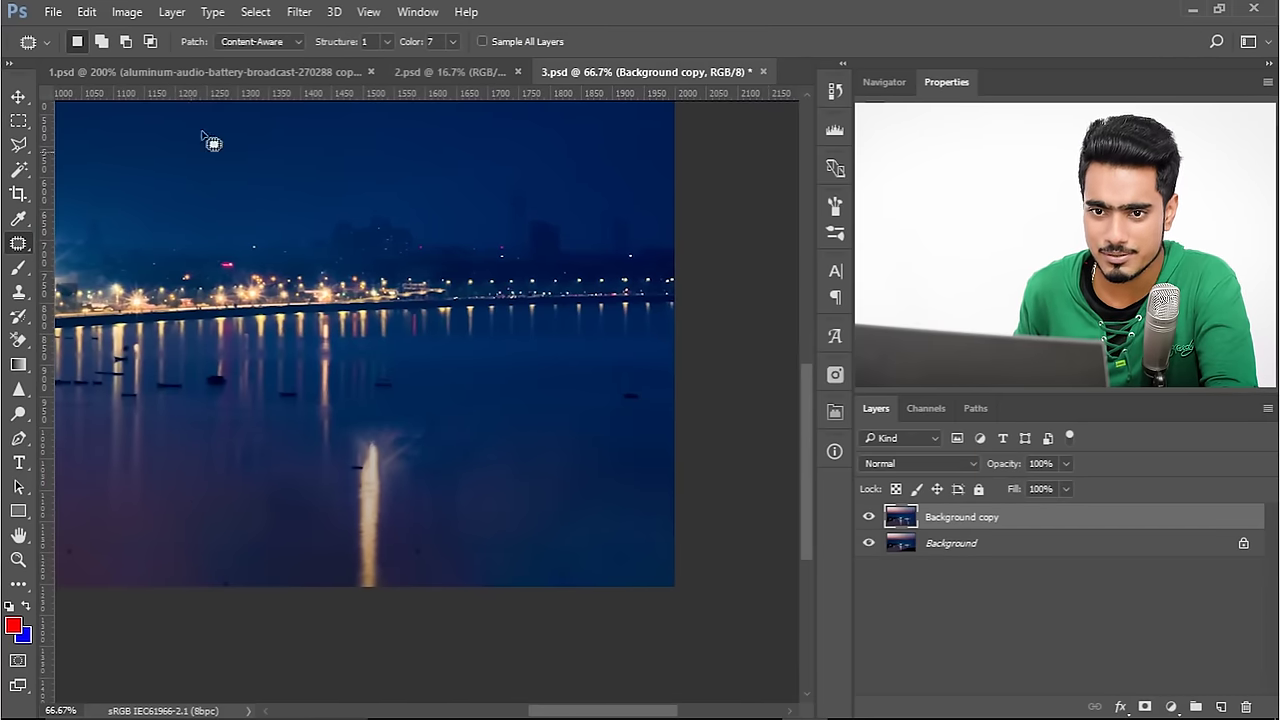
pyautogui.click(243, 41)
pyautogui.click(245, 50)
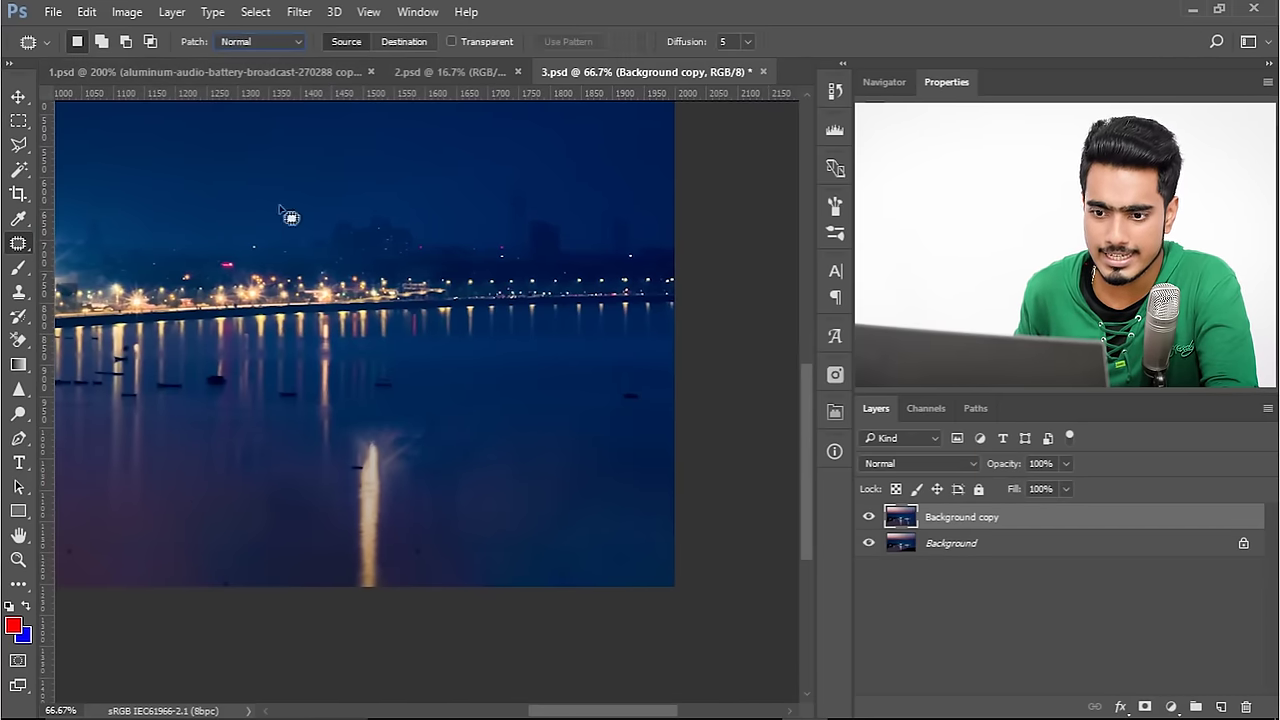
pyautogui.moveTo(446, 419)
pyautogui.mouseDown()
pyautogui.moveTo(436, 604)
pyautogui.moveTo(362, 624)
pyautogui.moveTo(322, 597)
pyautogui.moveTo(318, 519)
pyautogui.moveTo(335, 454)
pyautogui.moveTo(362, 423)
pyautogui.moveTo(412, 412)
pyautogui.mouseUp()
pyautogui.moveTo(414, 478); pyautogui.dragTo(559, 487)
pyautogui.hotkey('ctrl', 'd')
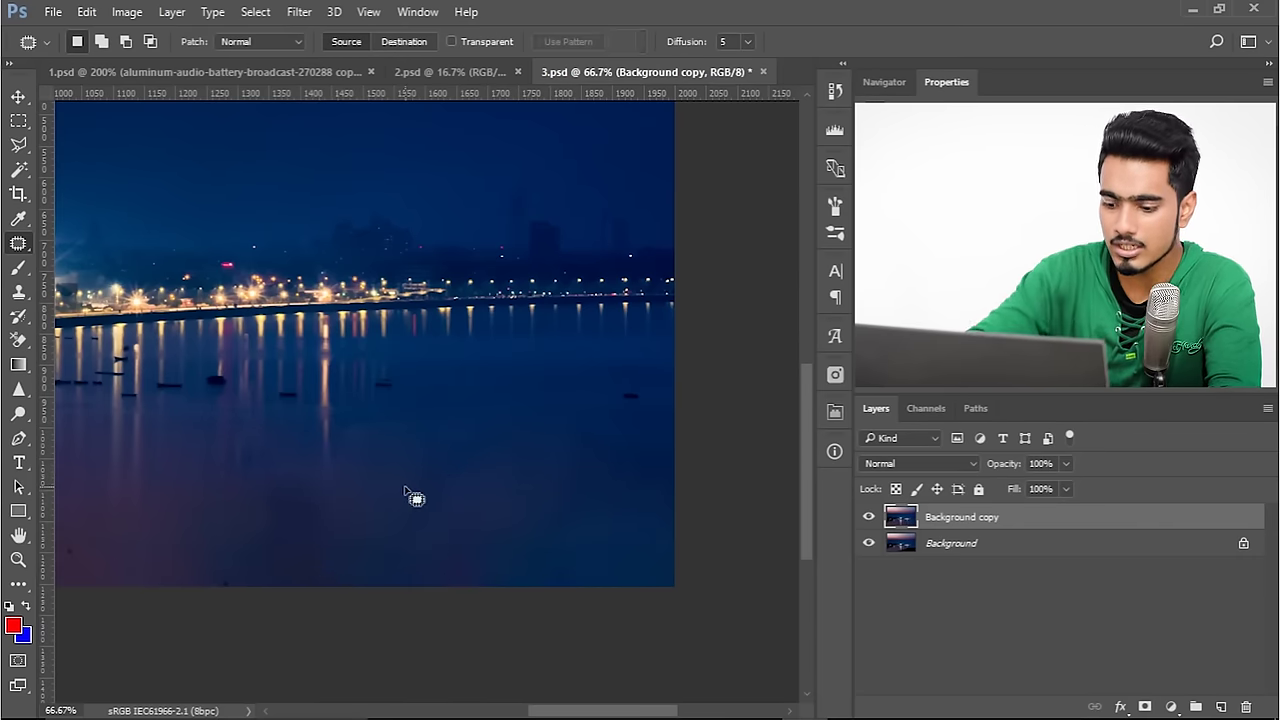
pyautogui.hotkey('ctrl', '-')
pyautogui.hotkey('ctrl', '-')
pyautogui.hotkey('ctrl', '-')
pyautogui.hotkey('ctrl', '+')
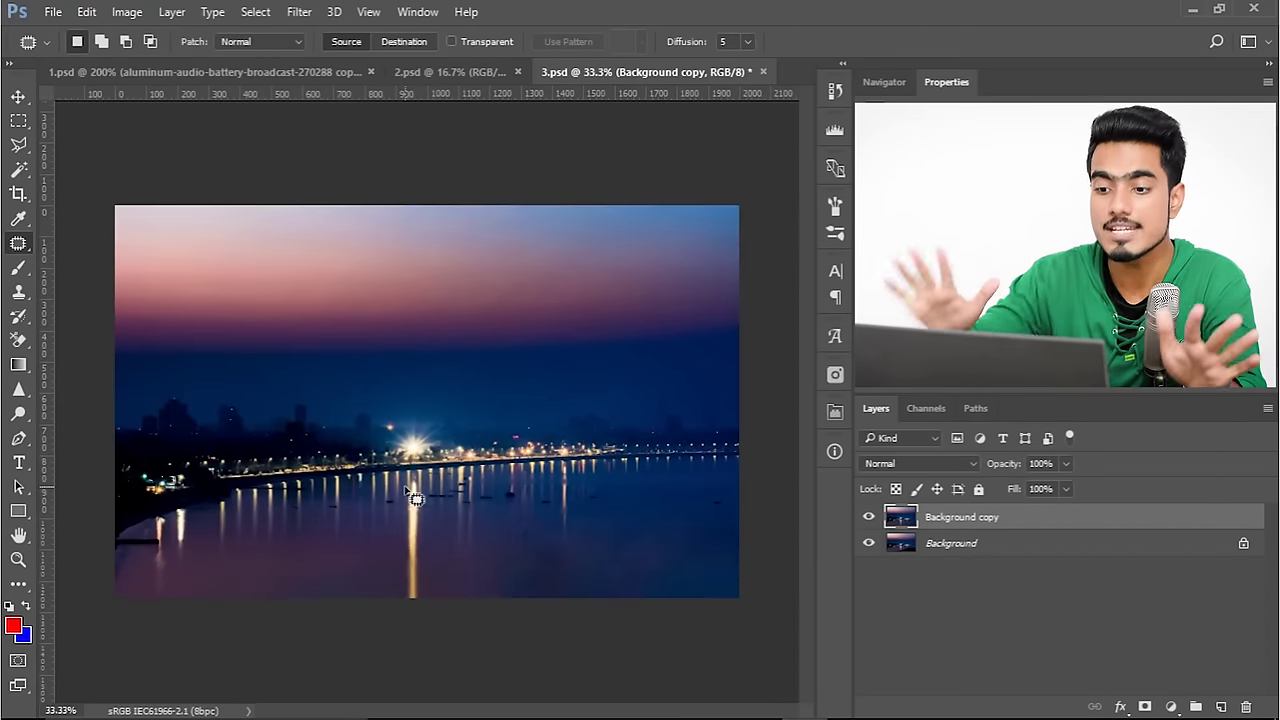
pyautogui.click(865, 517)
pyautogui.click(865, 517)
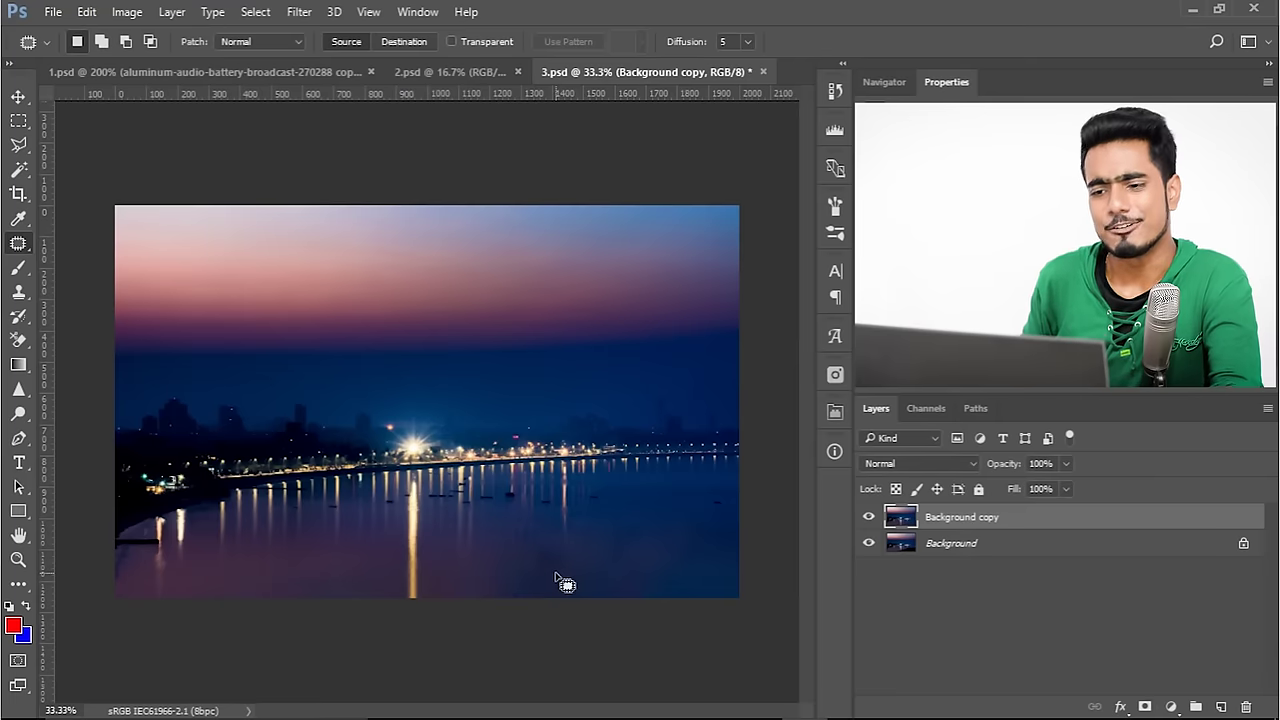
pyautogui.hotkey('ctrl', '+')
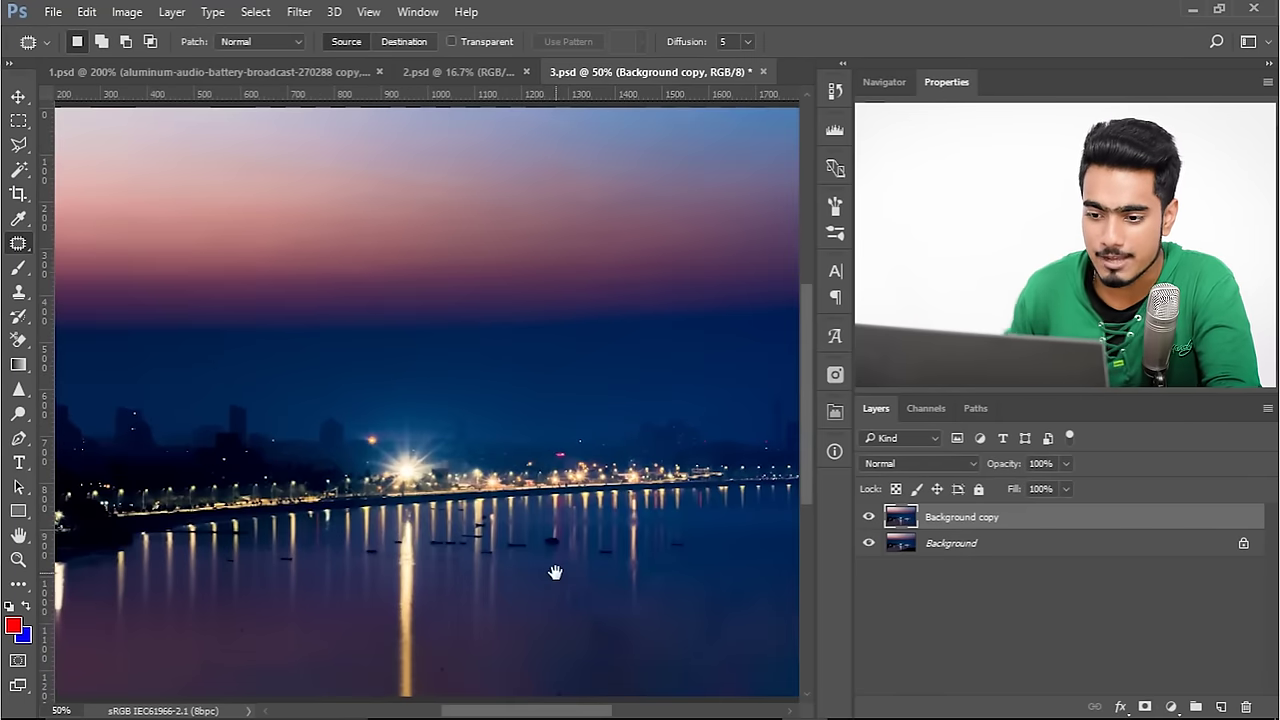
pyautogui.moveTo(277, 523); pyautogui.dragTo(251, 490)
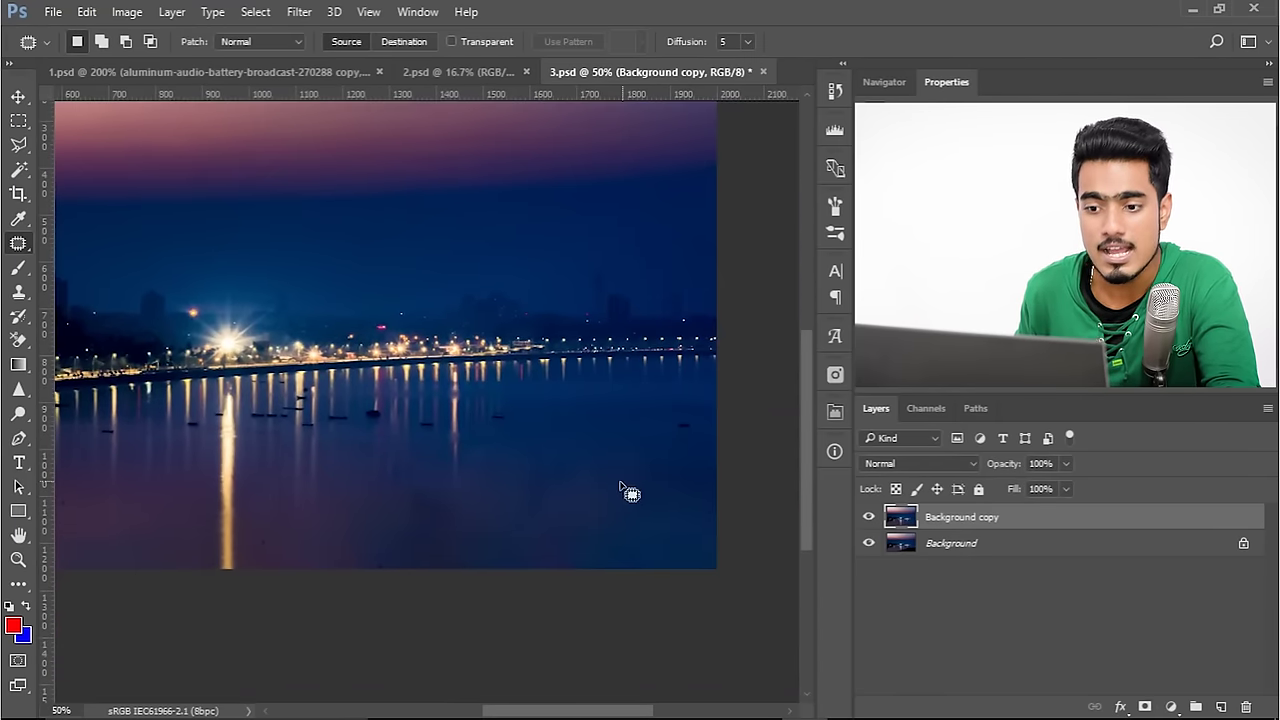